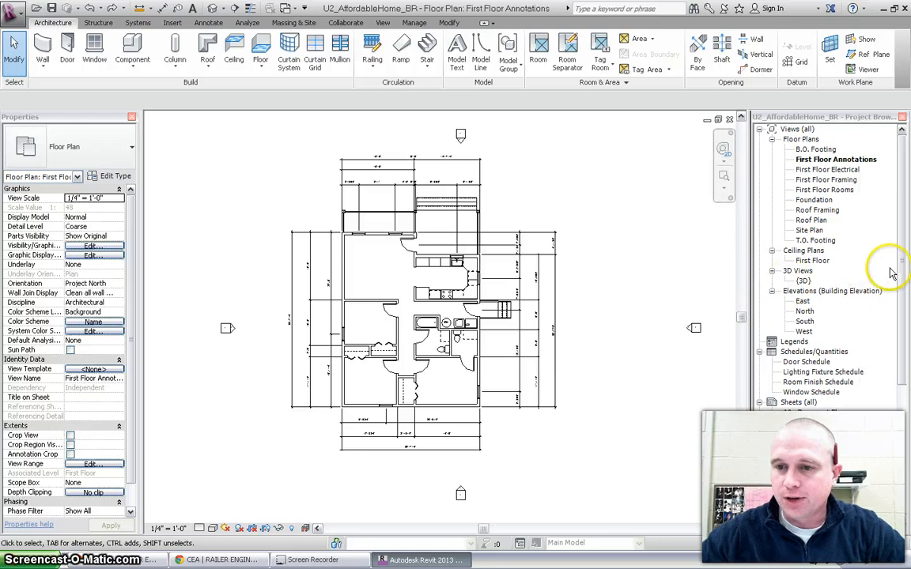
Step: Collapse the A15 - Schedules and A5 - Roof Plan sheets in the project's sheet list
left_click_drag(896, 260, 903, 387)
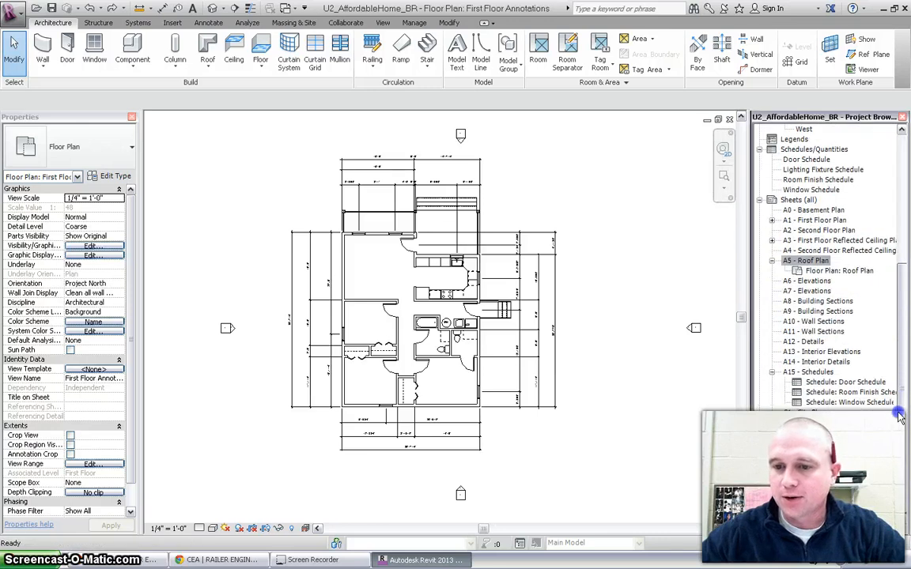
left_click(773, 373)
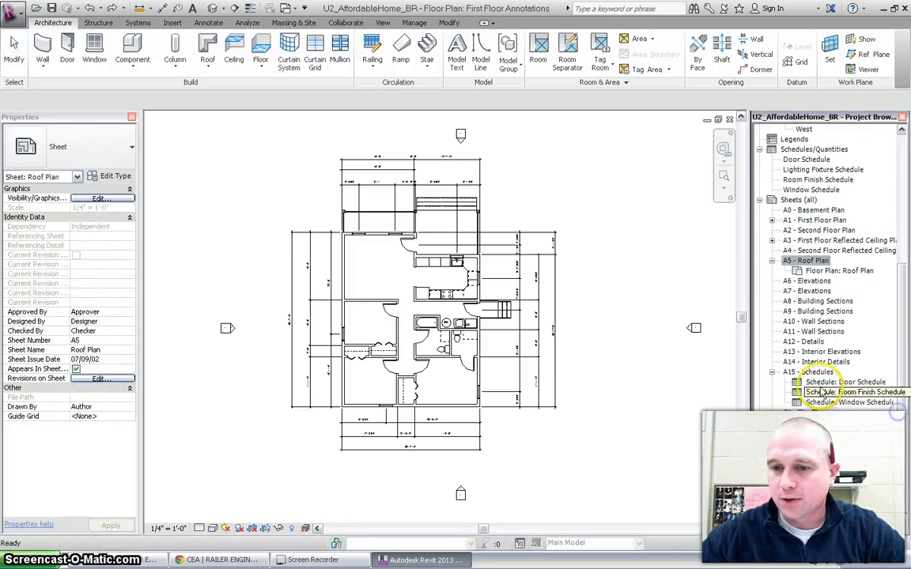
left_click(773, 373)
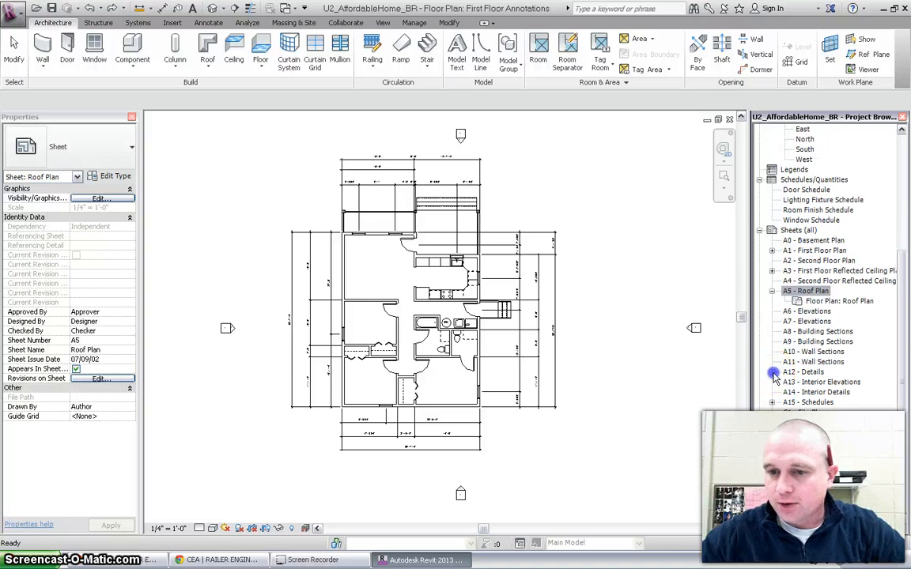
left_click(772, 292)
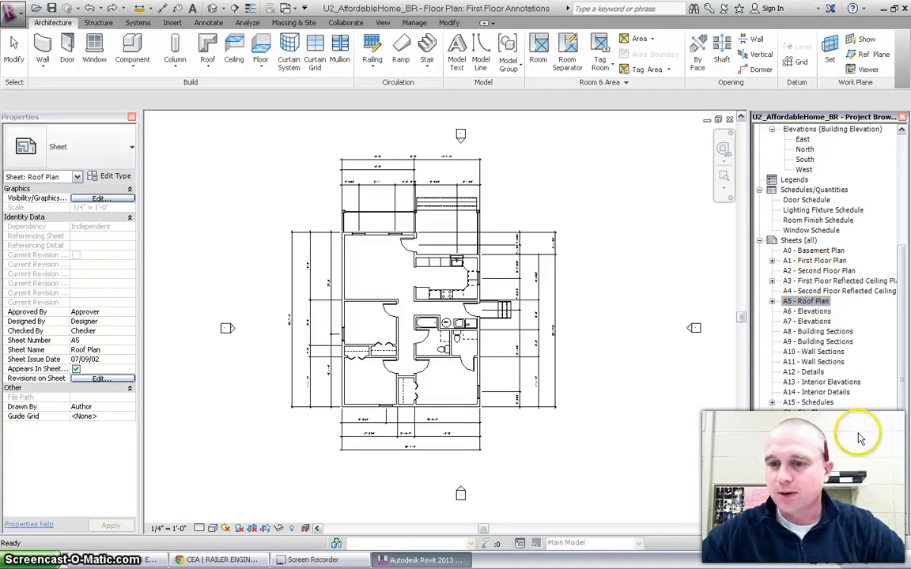
Step: Delete the sheets A0 - Basement Plan and A2 - Second Floor Plan from the project
left_click(818, 251)
right_click(818, 251)
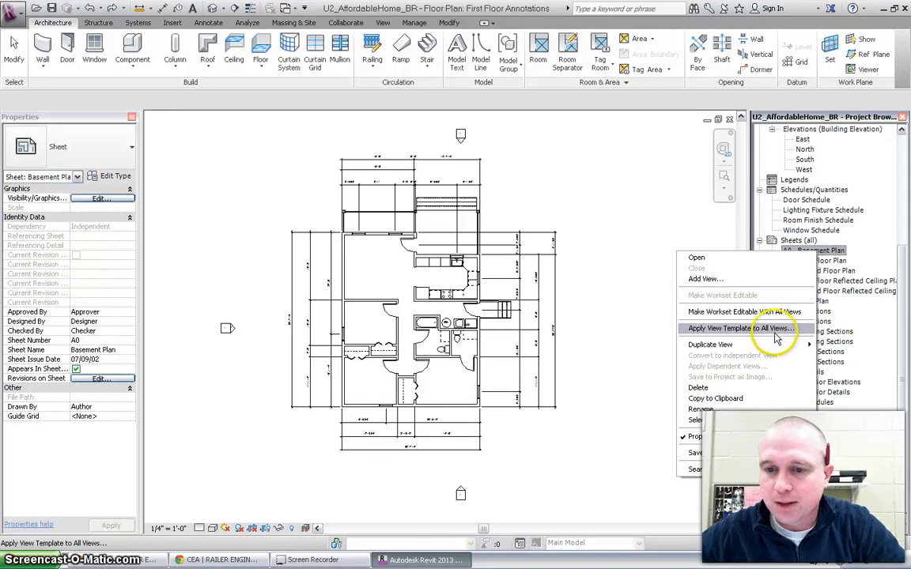
left_click(766, 387)
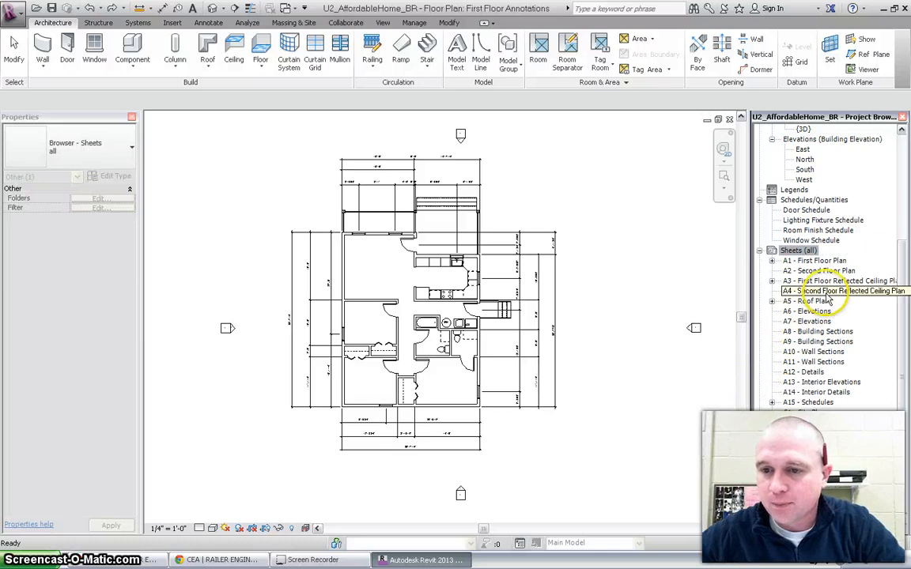
right_click(822, 272)
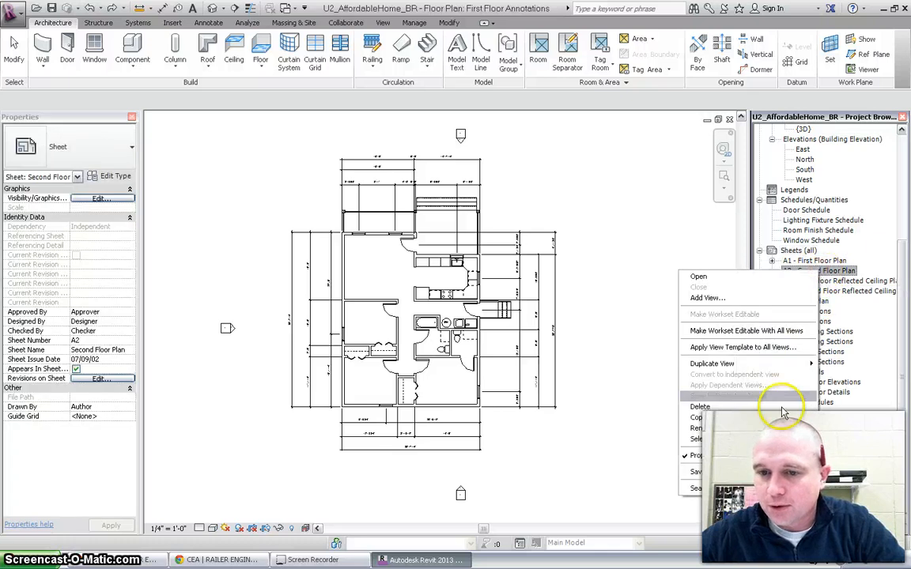
left_click(756, 405)
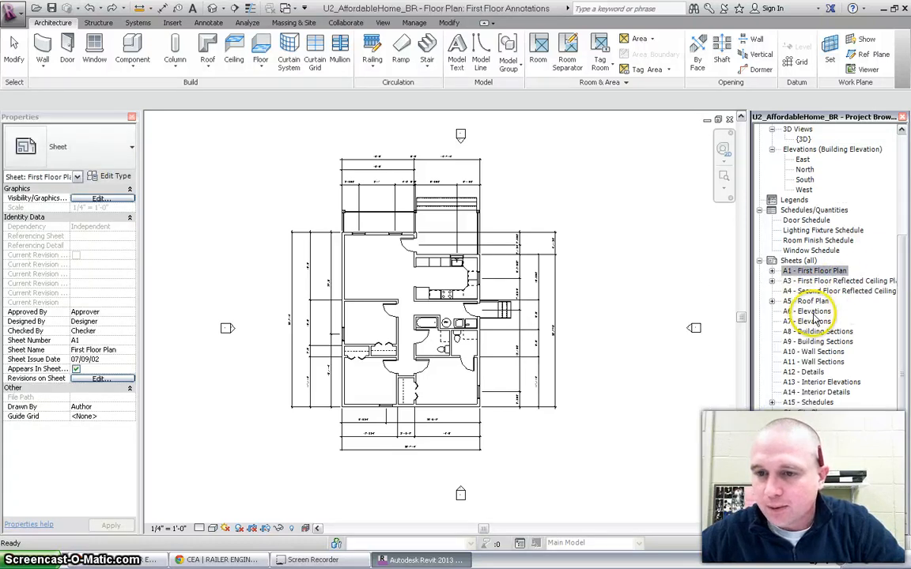
Step: Delete the first and second floor reflected ceiling plan sheets A3 and A4 and the A5 - Roof Plan sheet
right_click(809, 286)
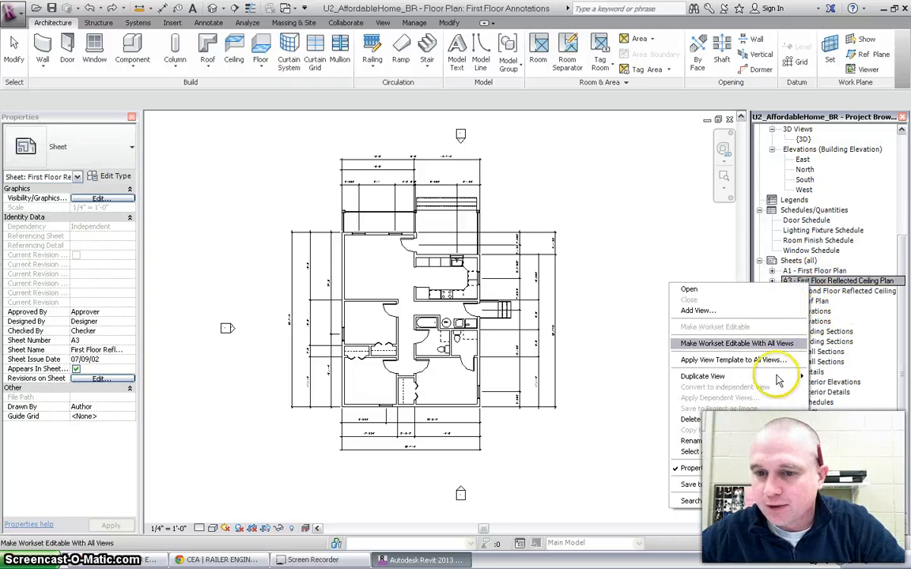
left_click(727, 425)
left_click(819, 291)
right_click(822, 291)
left_click(788, 429)
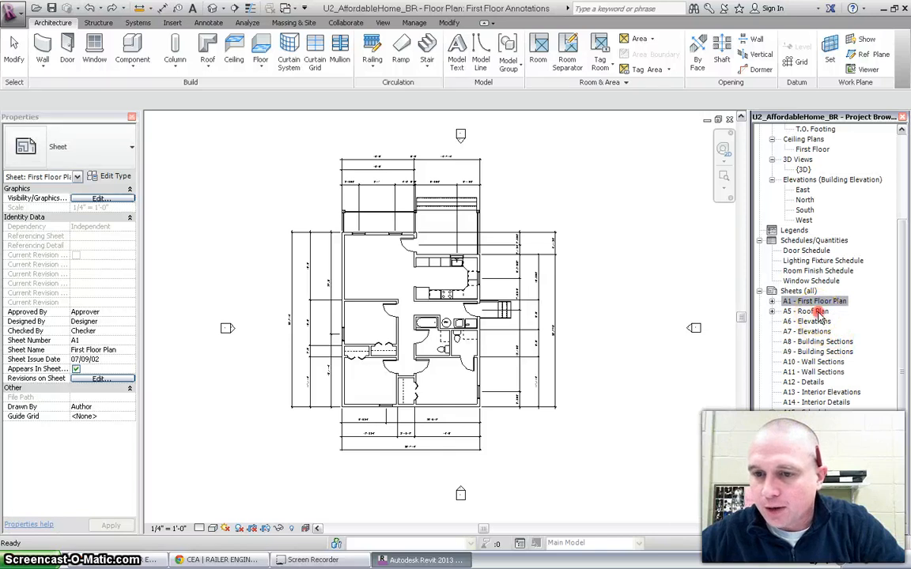
right_click(821, 313)
left_click(712, 449)
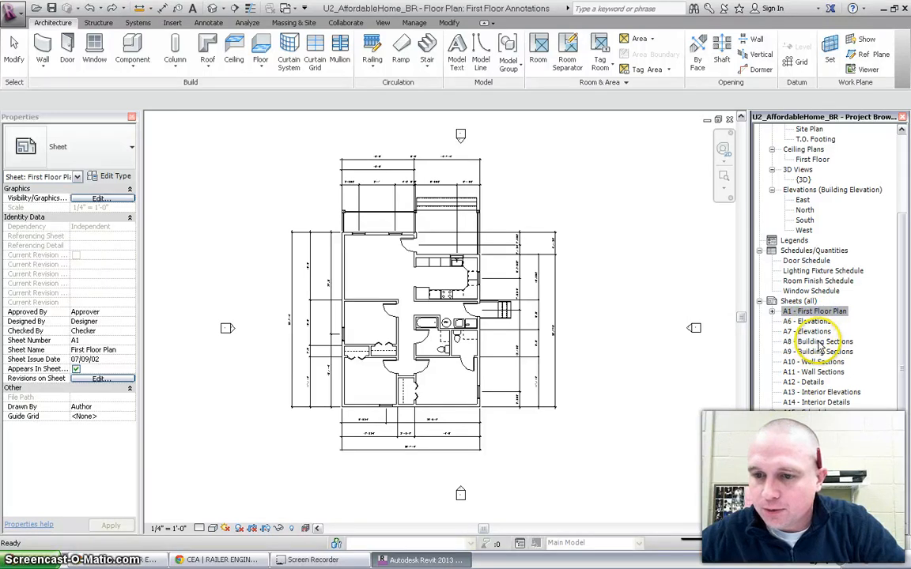
Step: Delete the sheet A7 - Elevations, keeping A6 - Elevations
right_click(820, 345)
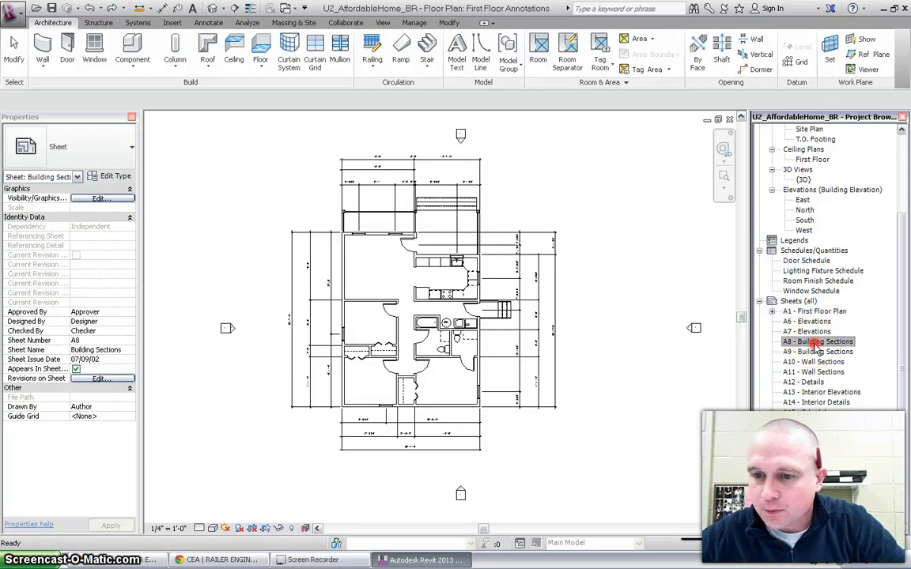
left_click(876, 306)
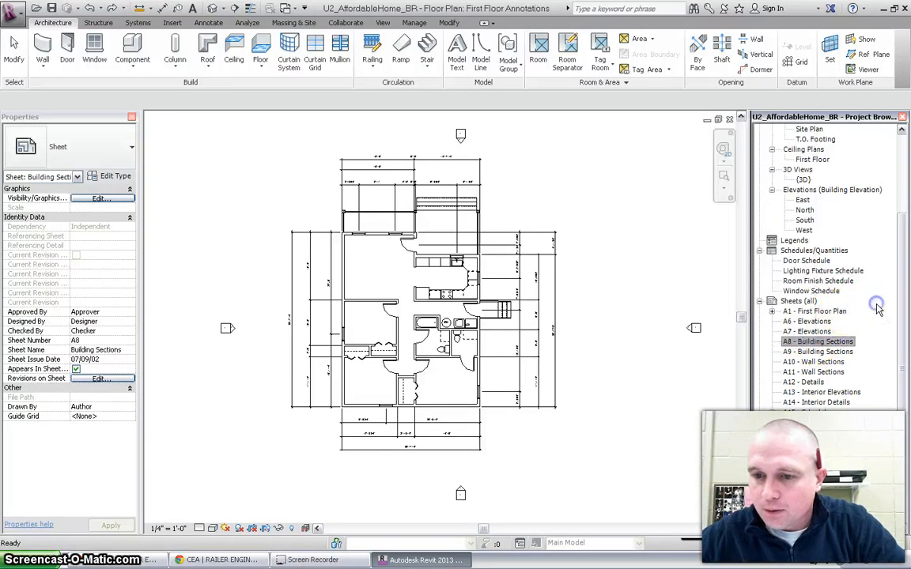
right_click(812, 336)
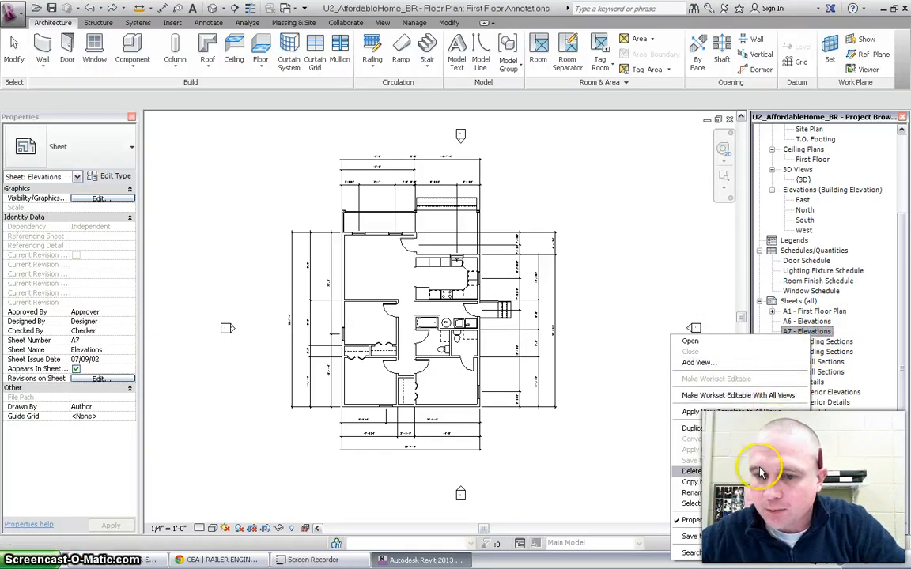
left_click(792, 417)
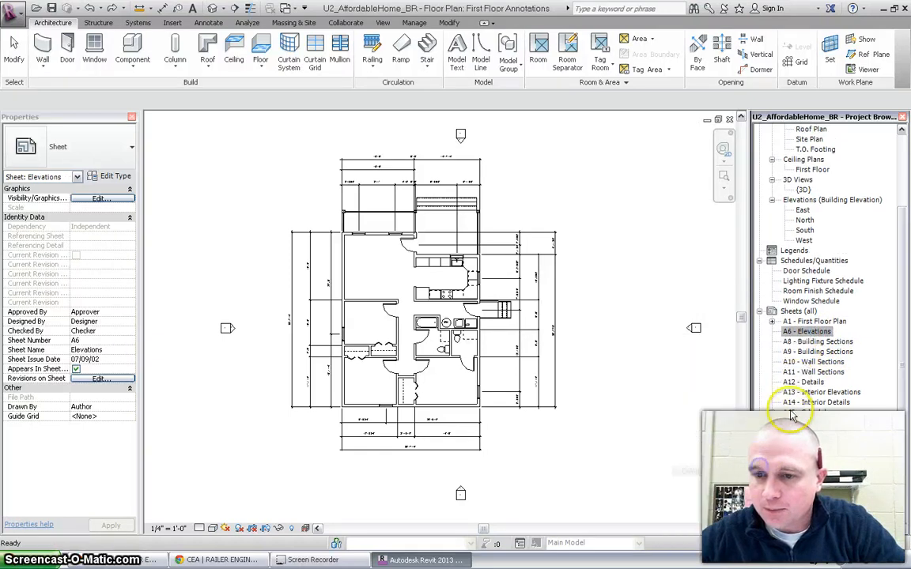
Step: Delete the building section sheets A8 and A9 and the sheet A10 - Wall Sections
right_click(832, 344)
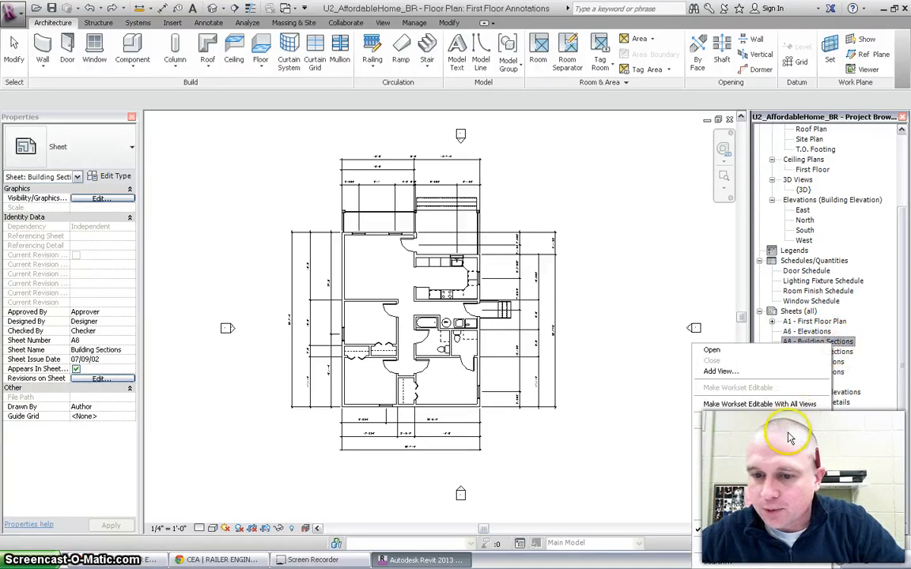
left_click(779, 486)
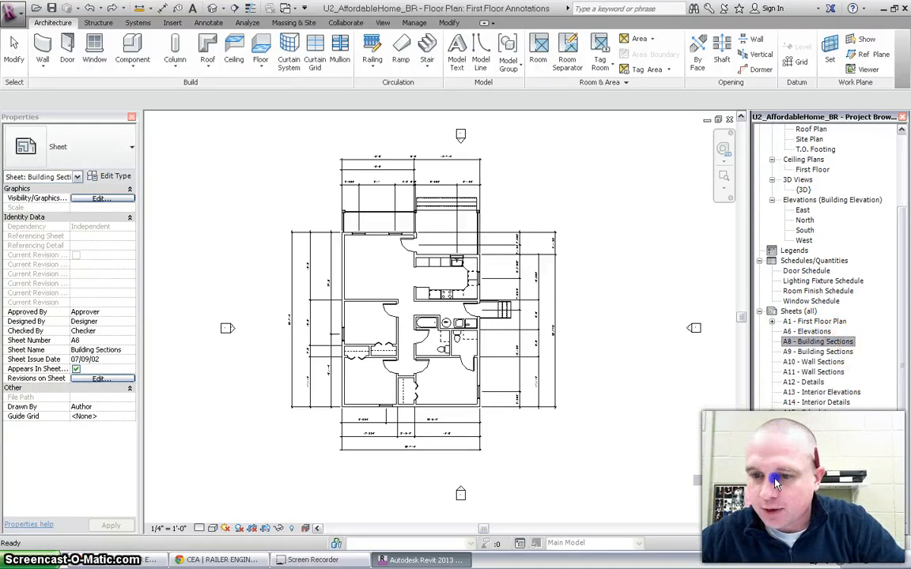
right_click(814, 351)
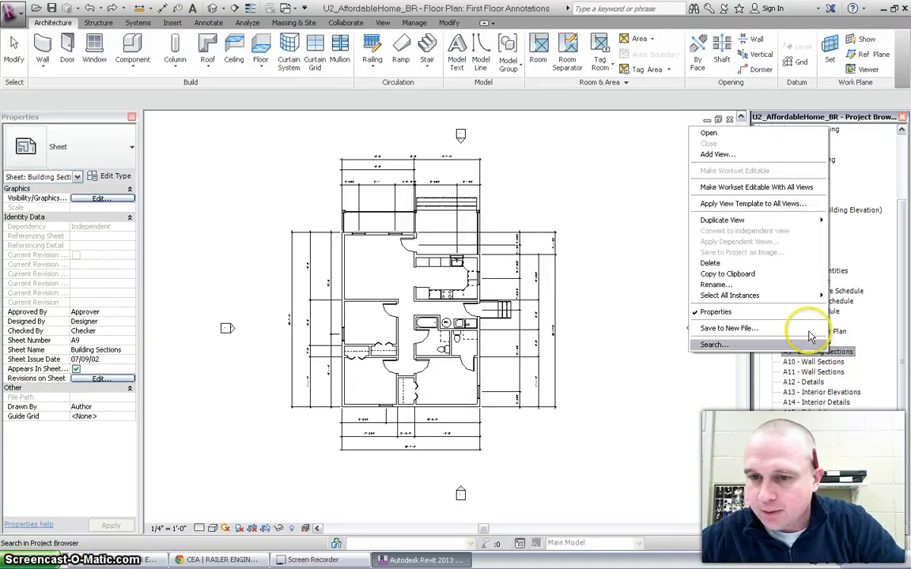
left_click(733, 263)
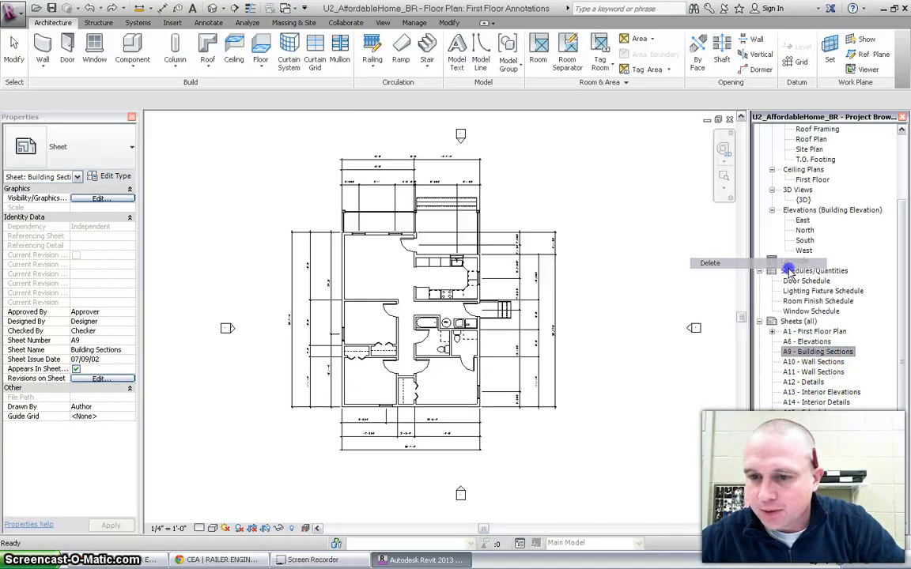
right_click(824, 362)
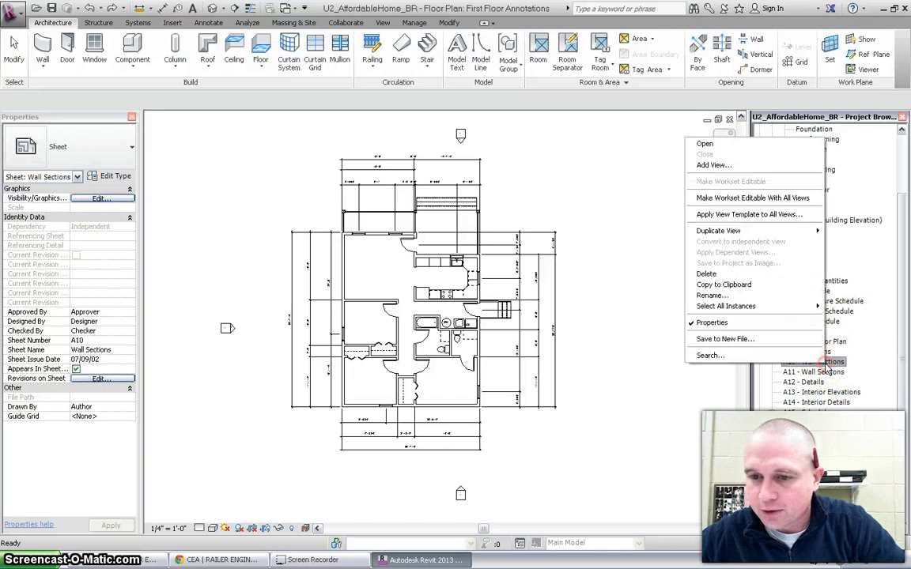
left_click(777, 266)
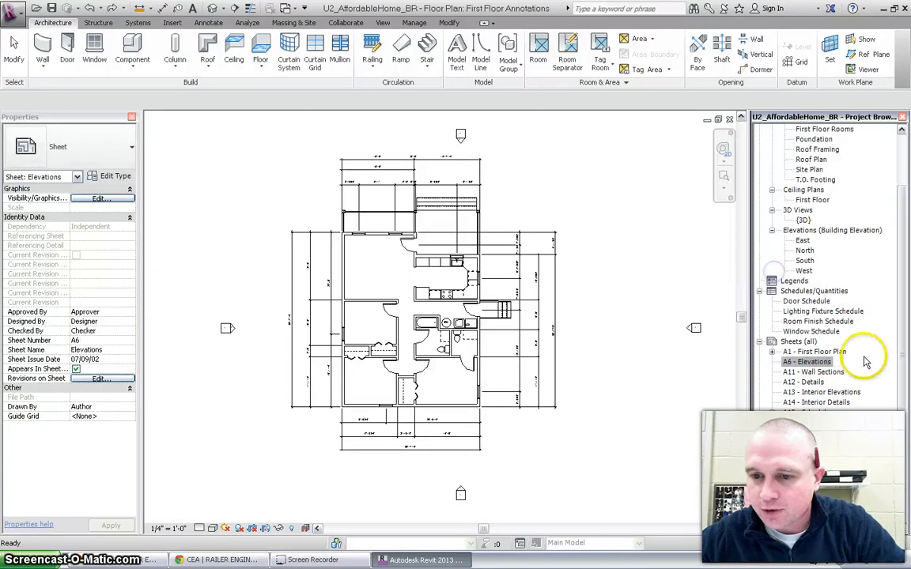
Step: Delete the sheets A12 - Details, A13 - Interior Elevations and A14 - Interior Details
right_click(817, 384)
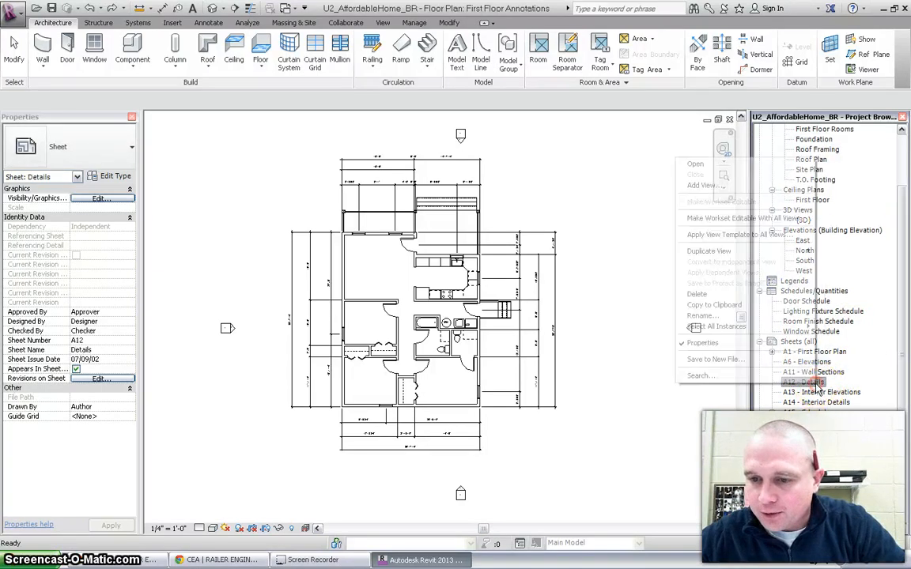
left_click(774, 296)
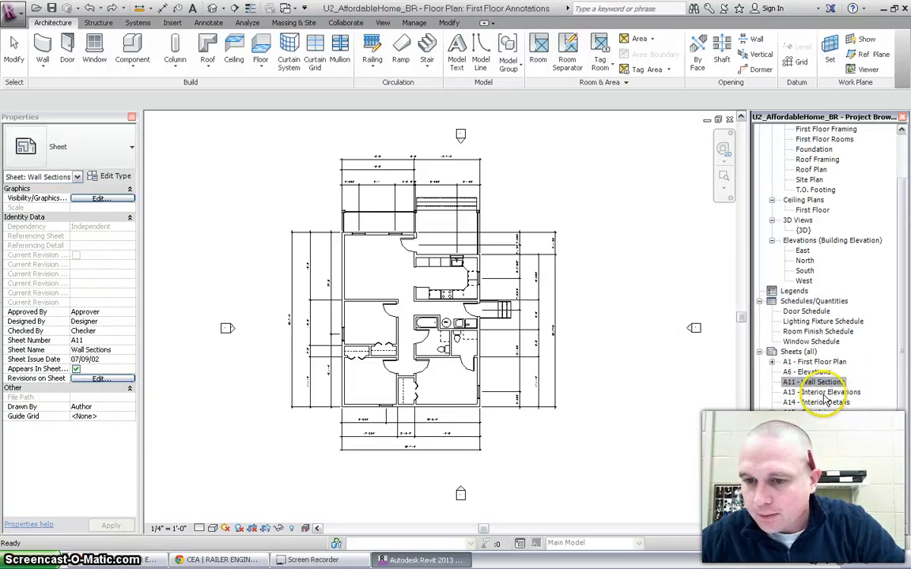
right_click(819, 393)
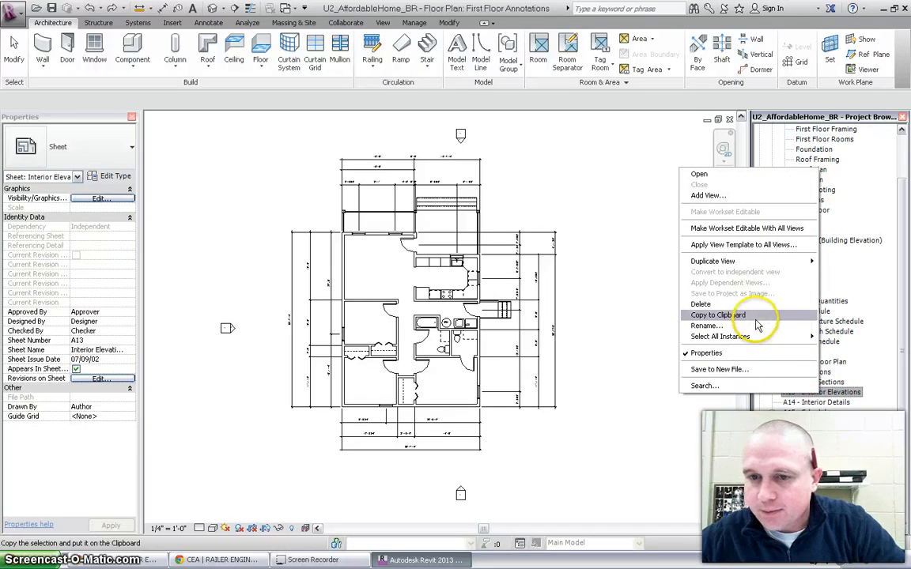
left_click(747, 306)
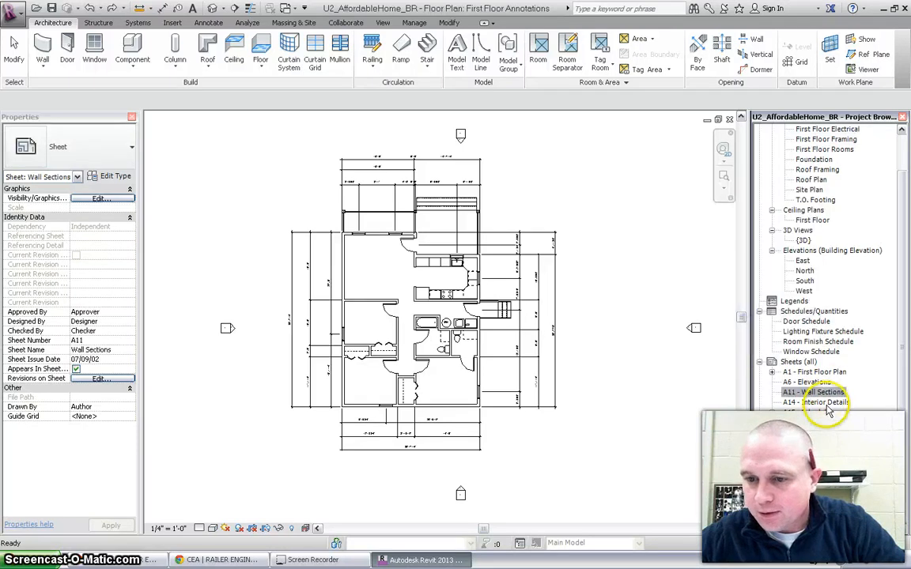
right_click(826, 403)
left_click(824, 316)
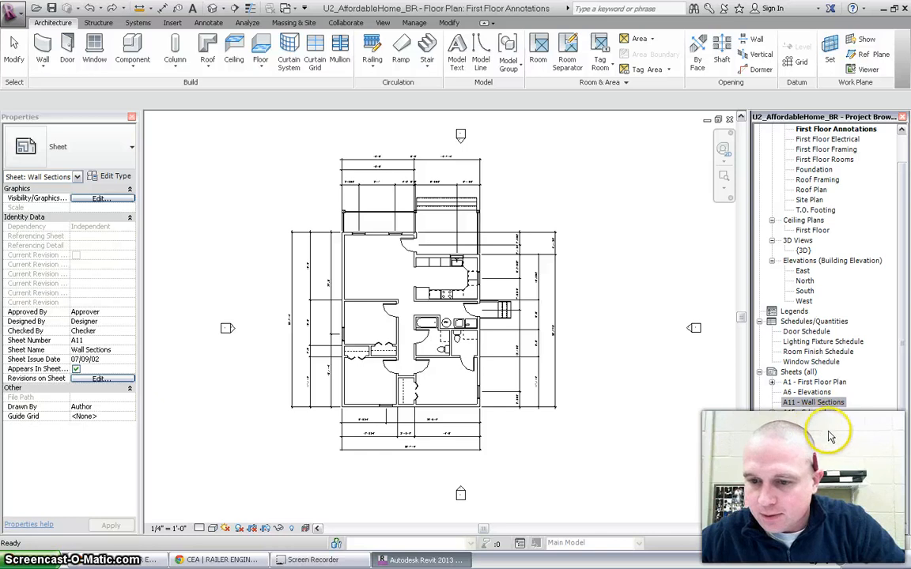
Step: Delete the basement electrical sheet E0 and the second floor electrical sheet E2
right_click(821, 439)
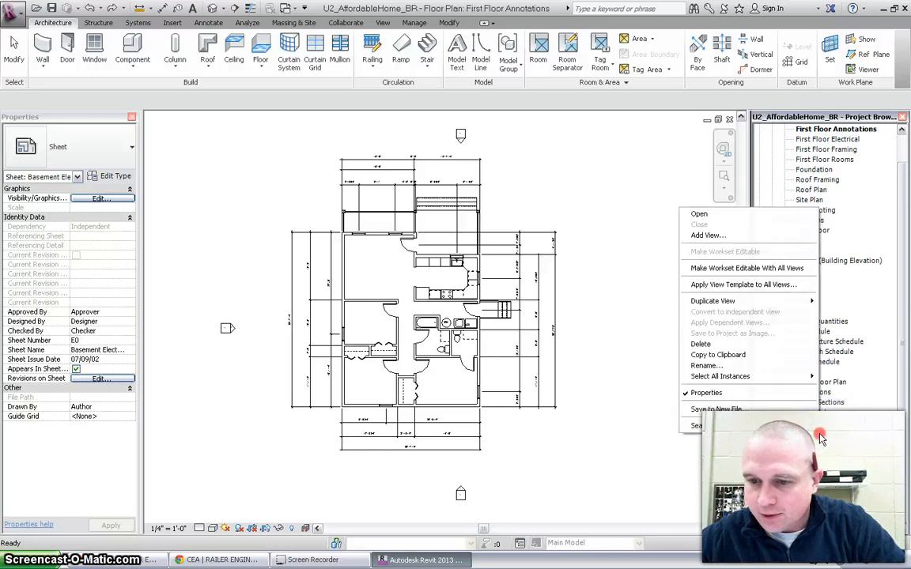
left_click(759, 345)
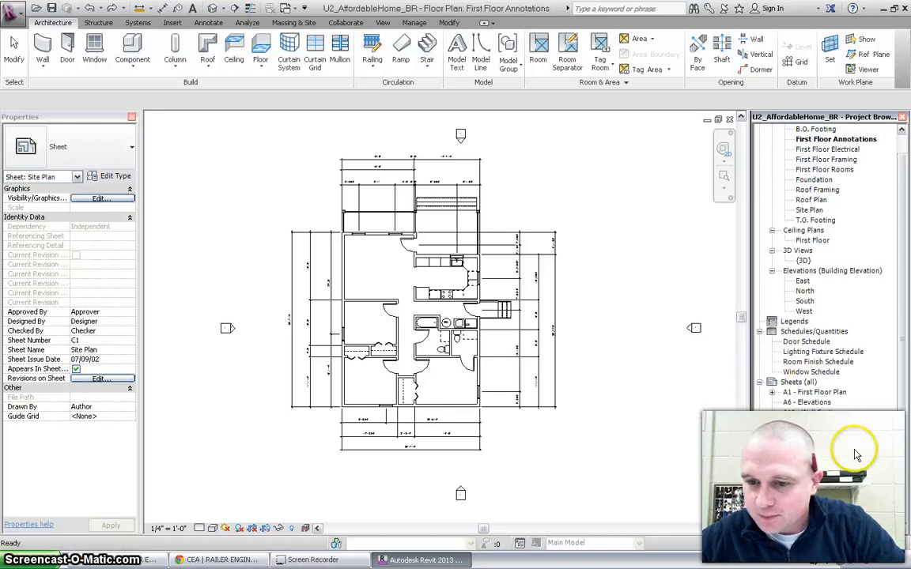
right_click(830, 457)
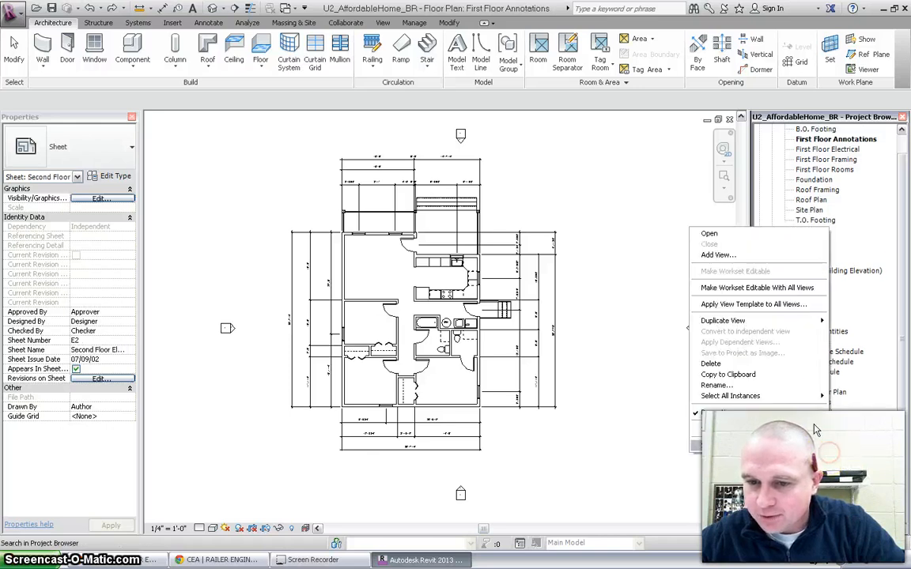
left_click(782, 364)
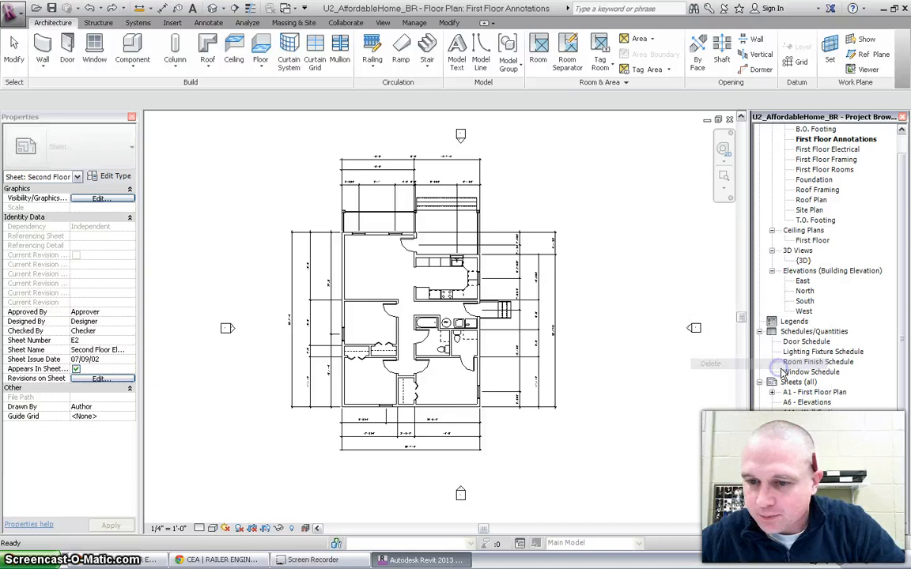
Step: Delete the first floor framing sheet S1 and the remaining structural sheets listed after S0 - Foundation Plan, and clear the selection
right_click(840, 478)
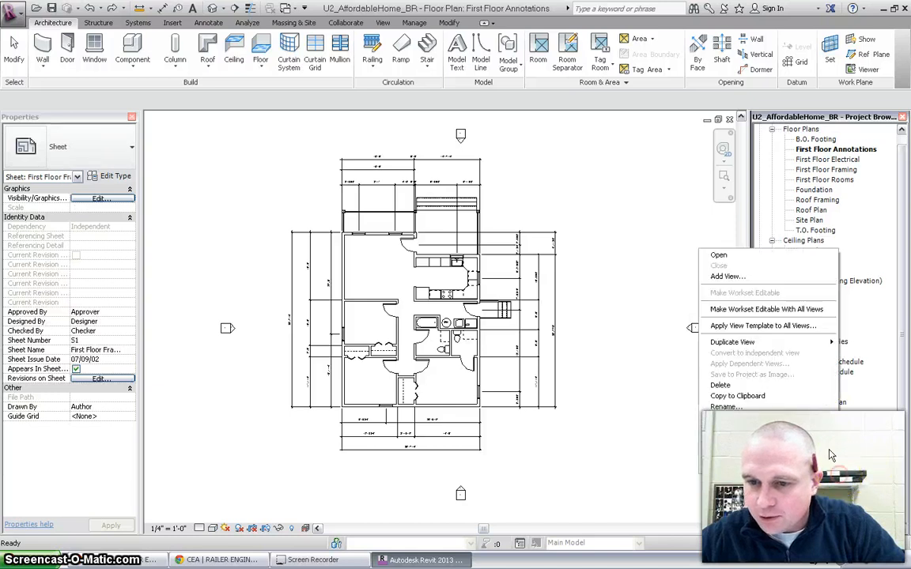
left_click(795, 383)
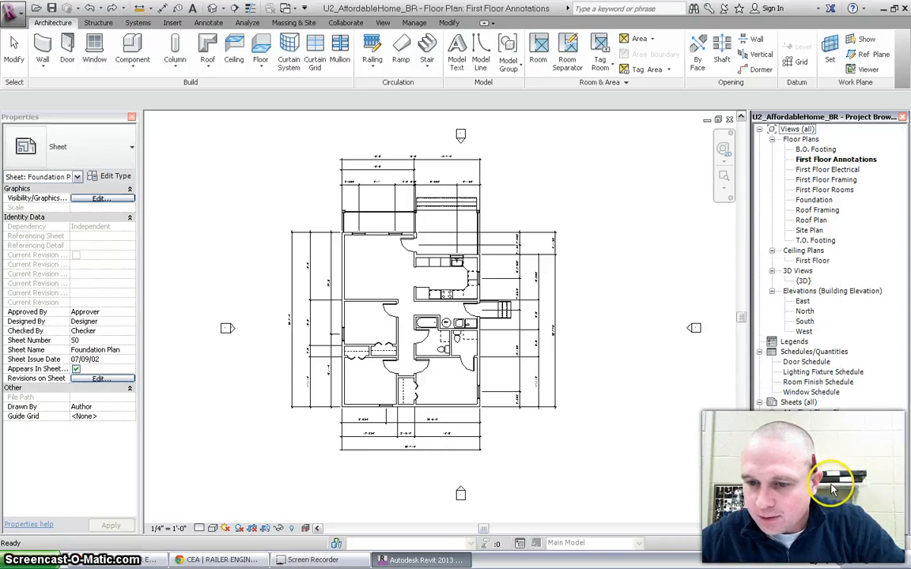
right_click(830, 490)
left_click(776, 392)
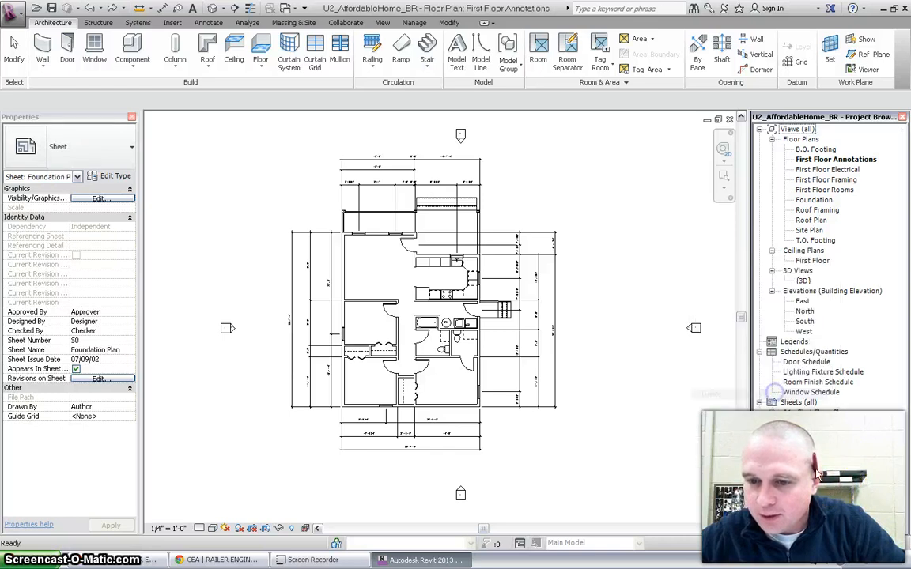
right_click(783, 425)
left_click(775, 390)
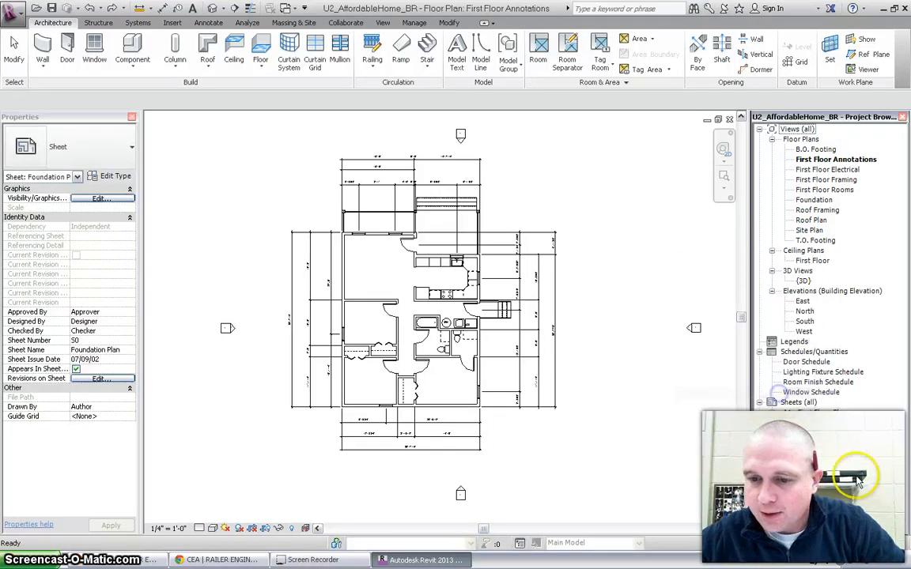
left_click(693, 436)
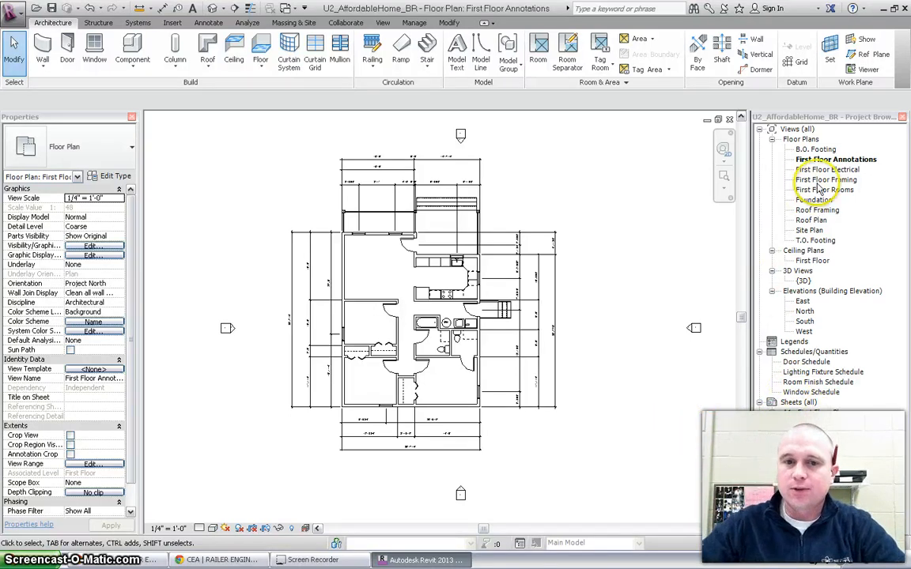
Step: Open sheet A1 - First Floor Plan and delete the colored floor plan view placed on it
double_click(802, 413)
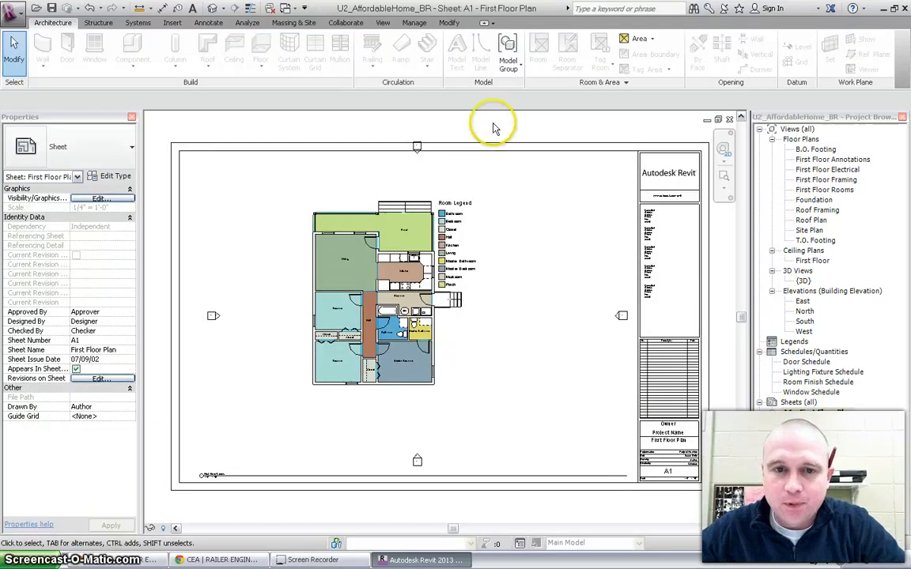
left_click(629, 181)
key("Delete")
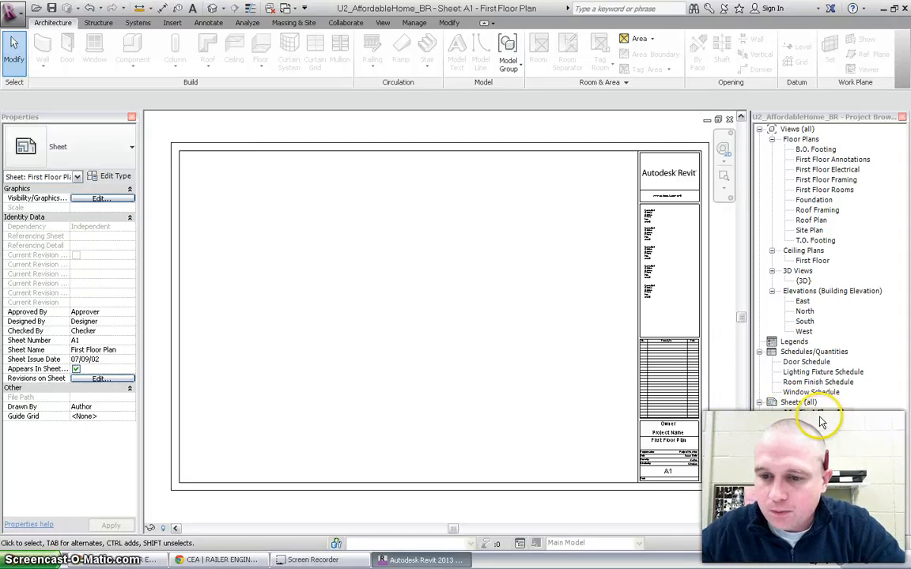
Step: Change the title block of sheet A1 to B 11 x 17 Horizontal and fit the sheet in view
left_click(700, 356)
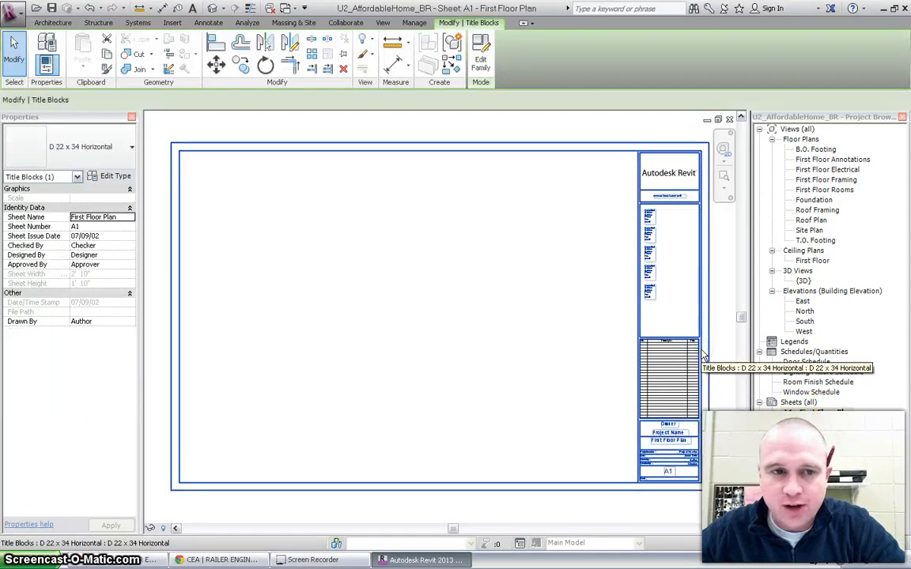
left_click(132, 150)
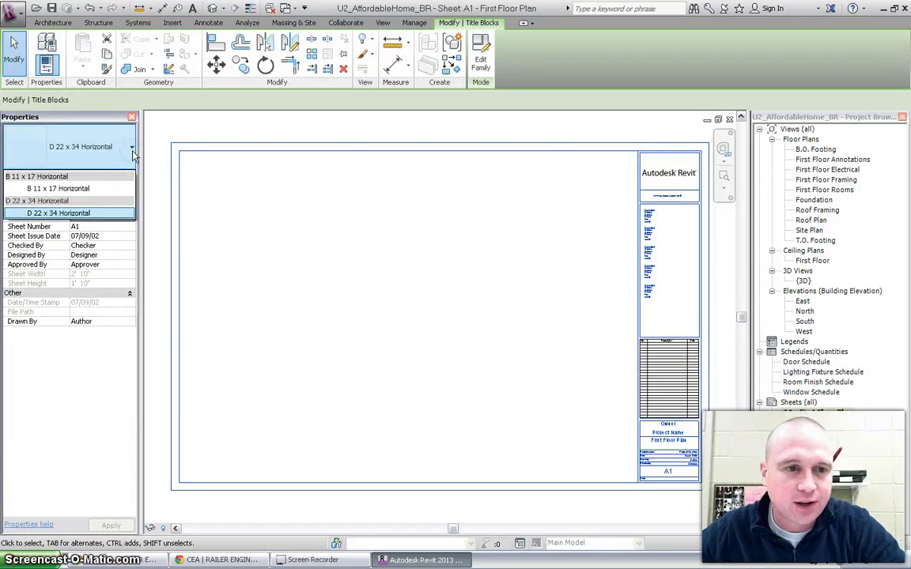
left_click(113, 188)
scroll(633, 352, "up", 1)
scroll(632, 351, "down", 2)
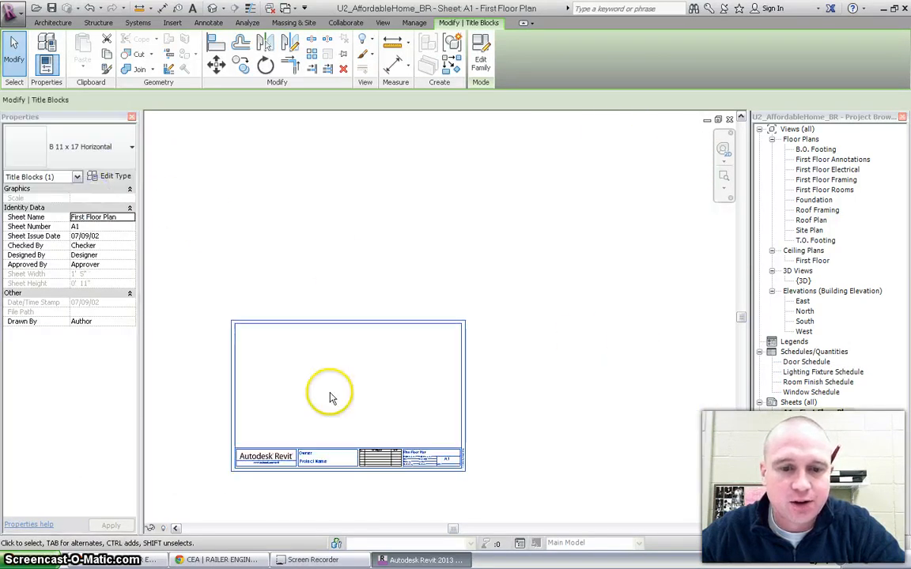
left_click(724, 175)
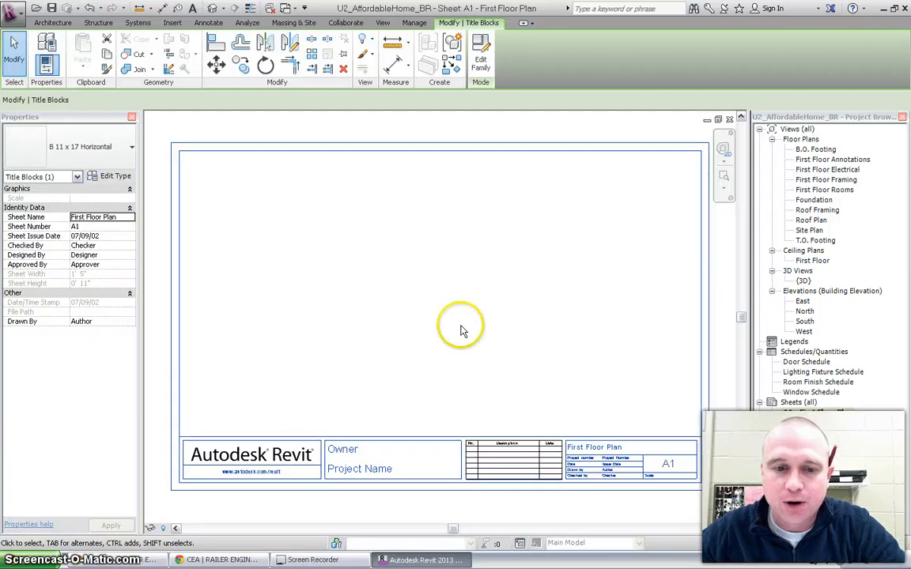
Step: Open the First Floor Annotations plan, turn on view cropping and show its crop region
mouse_move(836, 160)
left_mouse_down()
mouse_move(862, 160)
mouse_move(649, 210)
left_mouse_up()
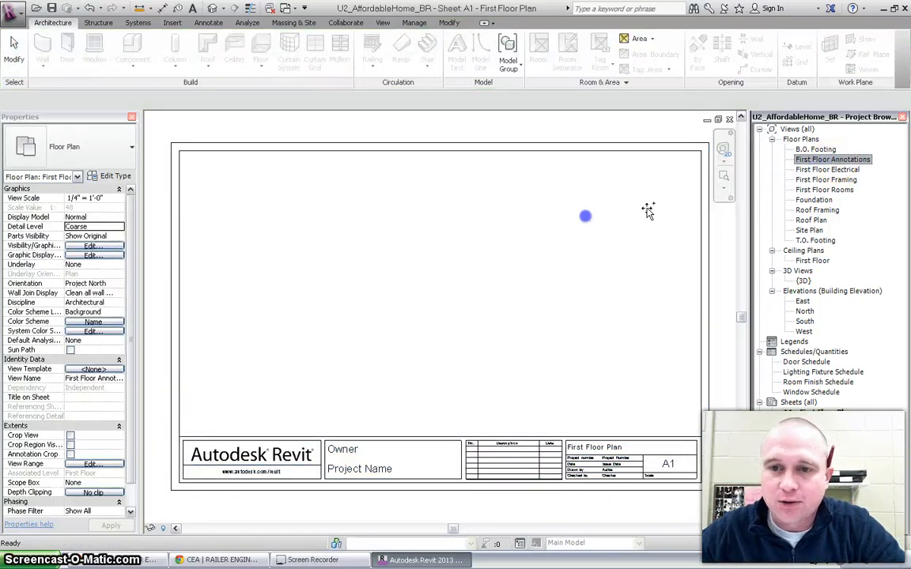
double_click(838, 161)
left_click(326, 263)
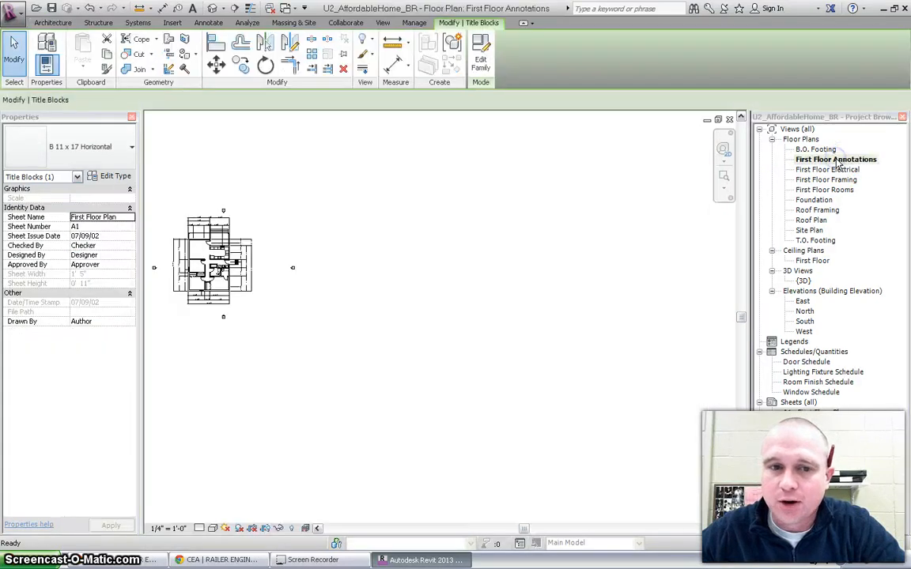
key("z")
key("a")
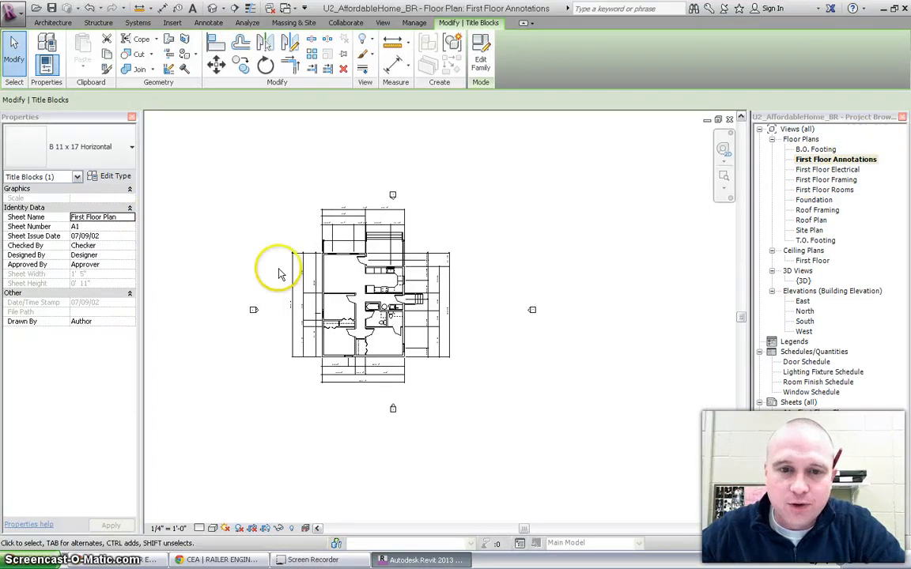
scroll(237, 248, "up", 2)
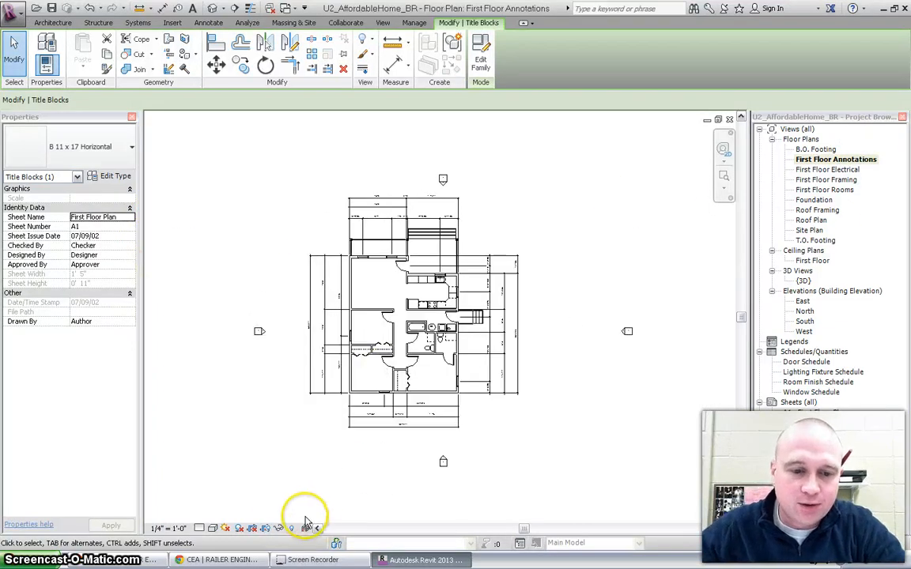
left_click(265, 529)
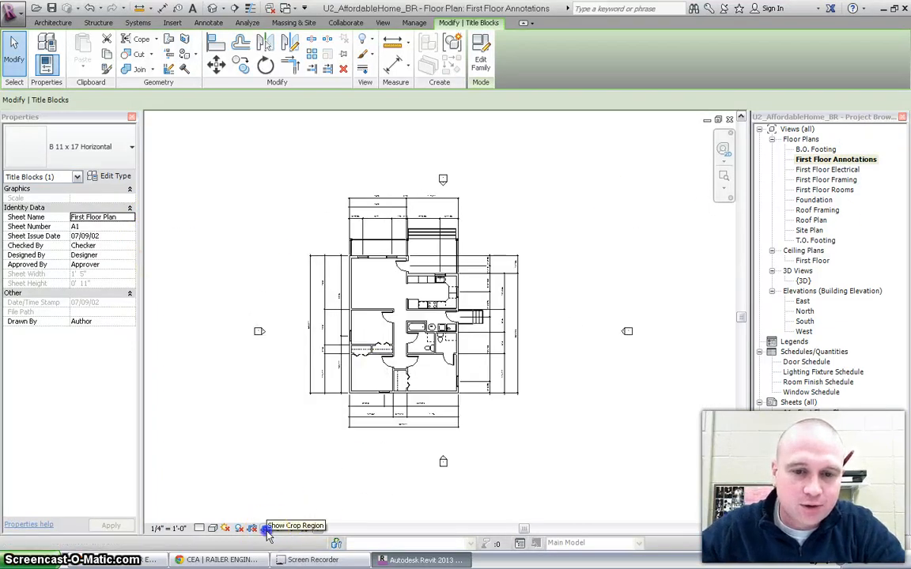
left_click(285, 529)
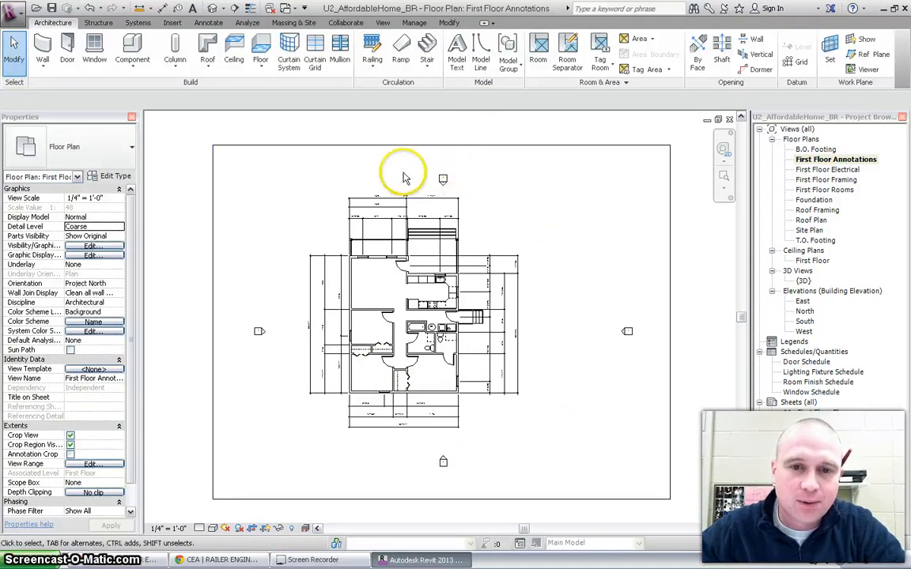
Step: Shrink all four sides of the crop region to just outside the plan's dimensions, then hide the crop region
left_click(435, 147)
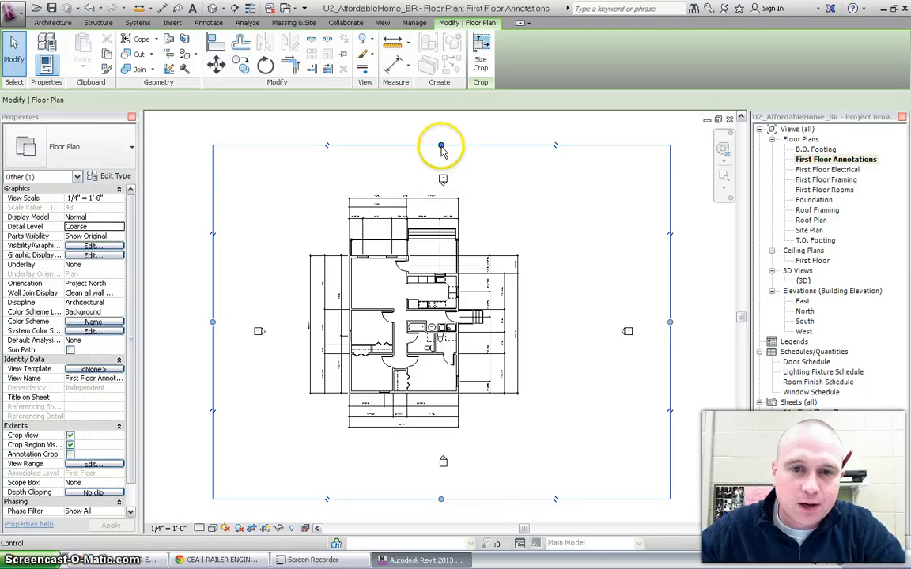
left_click_drag(439, 146, 438, 190)
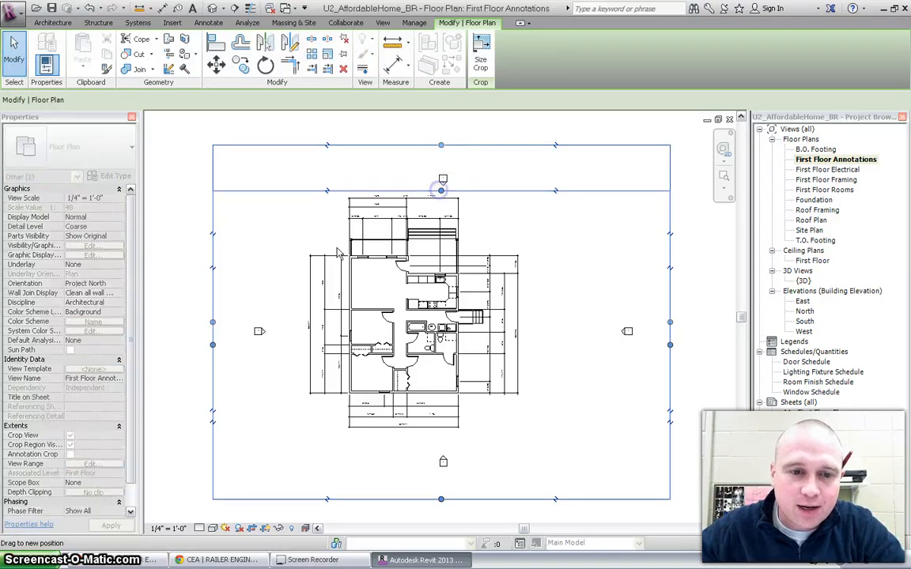
left_click_drag(211, 345, 301, 348)
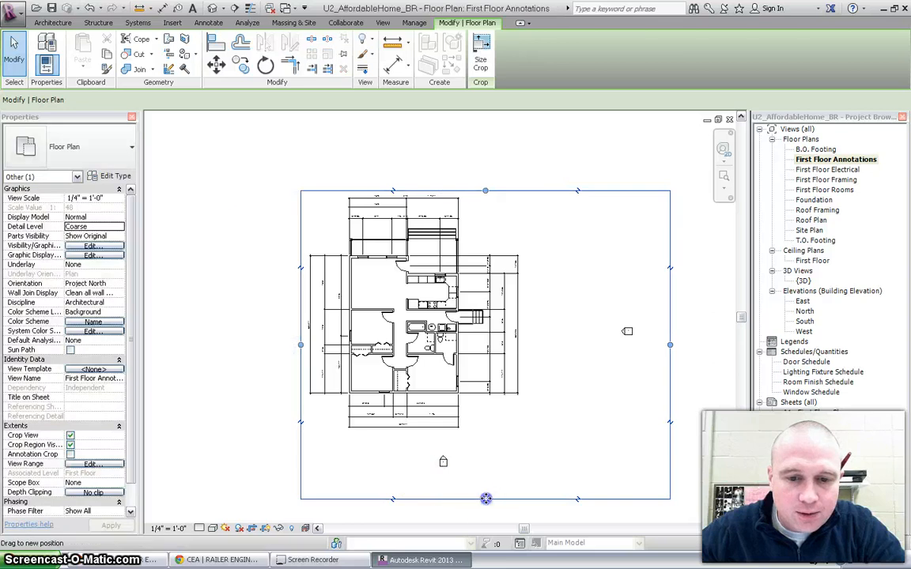
left_click_drag(486, 500, 485, 436)
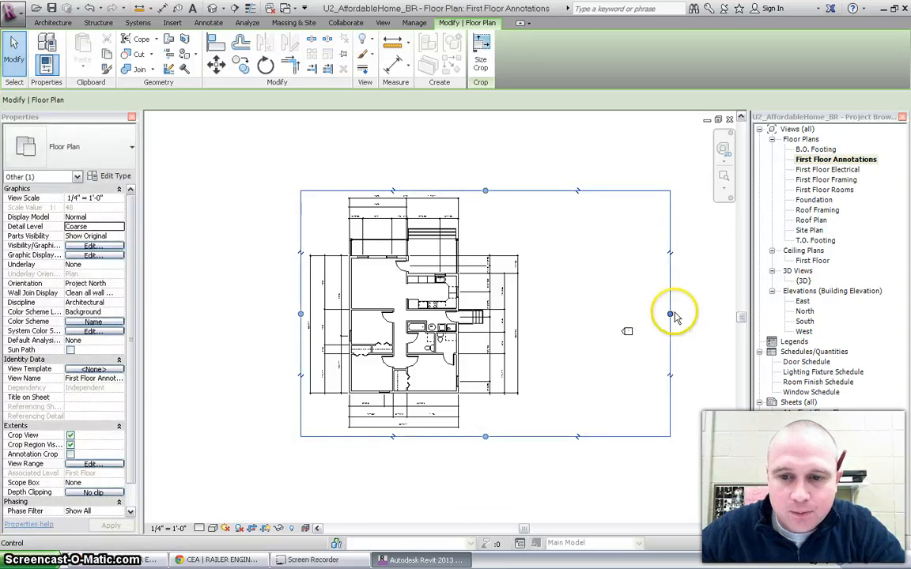
left_click_drag(670, 314, 530, 322)
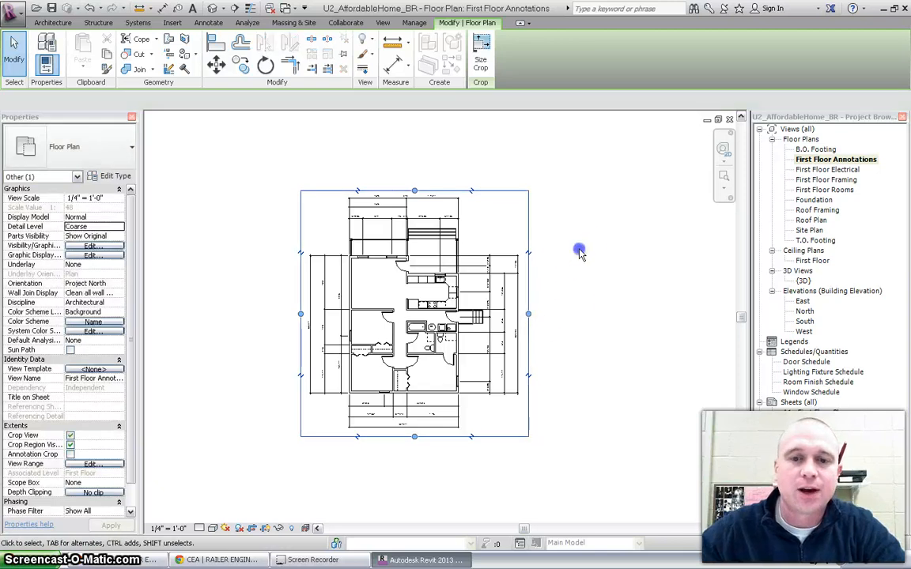
left_click(579, 252)
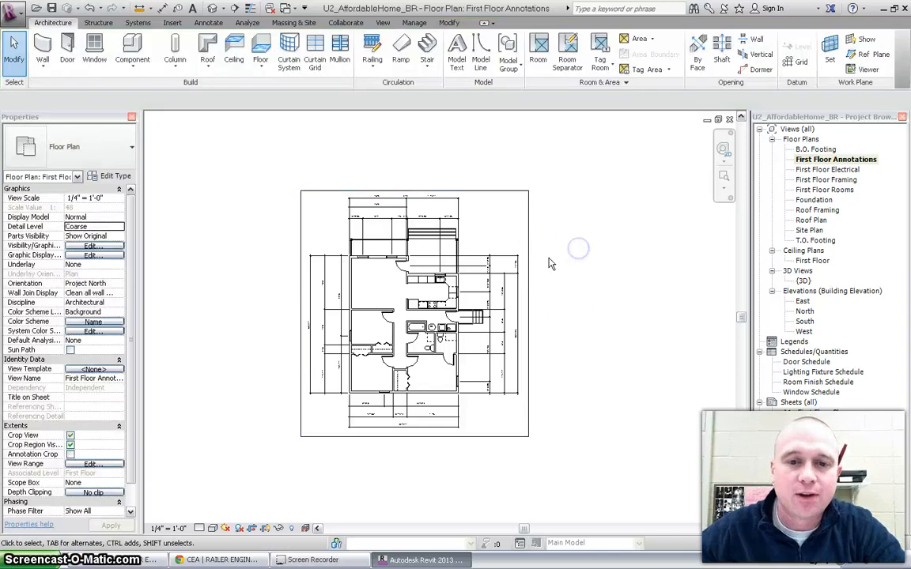
left_click(276, 529)
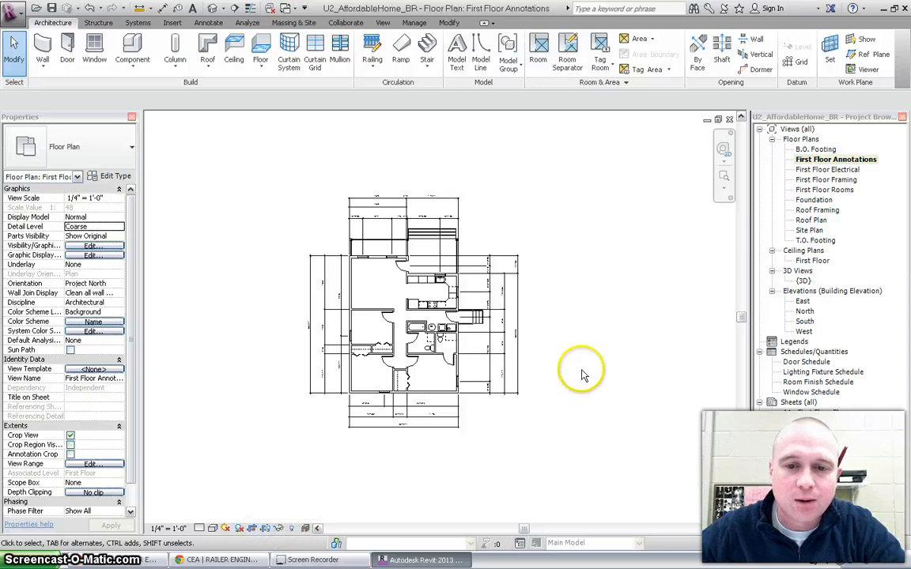
Step: Reopen sheet A1 - First Floor Plan and place the First Floor Annotations view on it
double_click(817, 415)
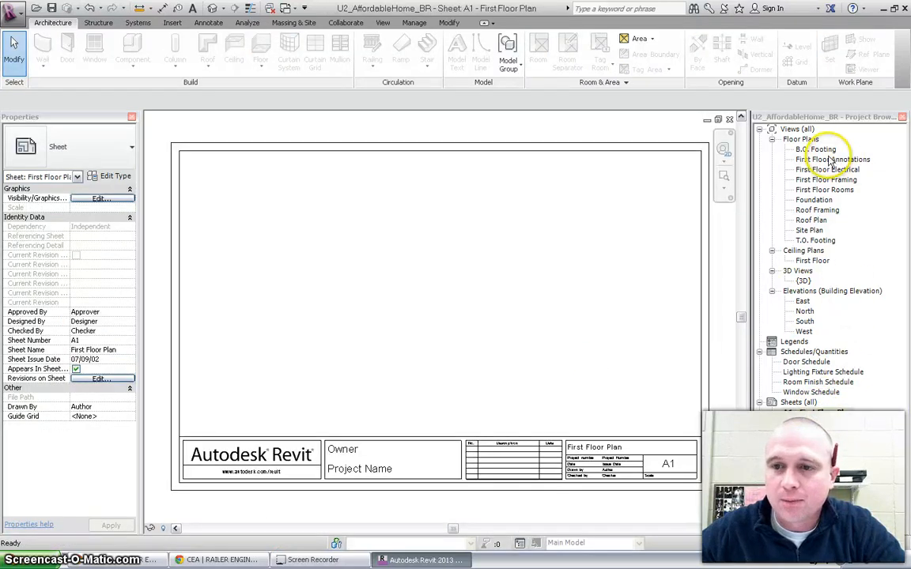
left_click_drag(822, 164, 518, 254)
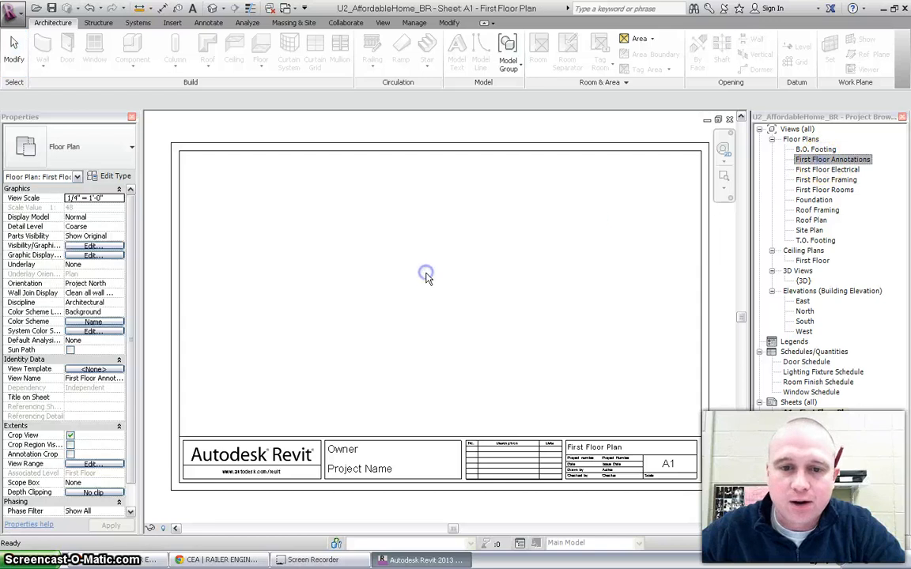
left_click(475, 288)
scroll(455, 304, "up", 2)
scroll(449, 308, "down", 3)
scroll(449, 308, "down", 1)
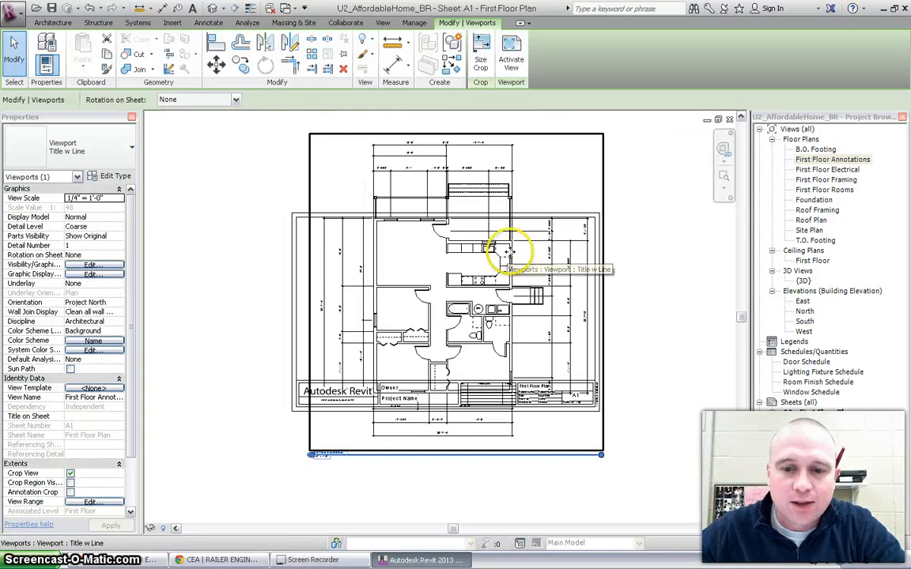
Step: Set the placed viewport's scale to 1/8" = 1'-0" and center it on the sheet above the title block
left_click(115, 199)
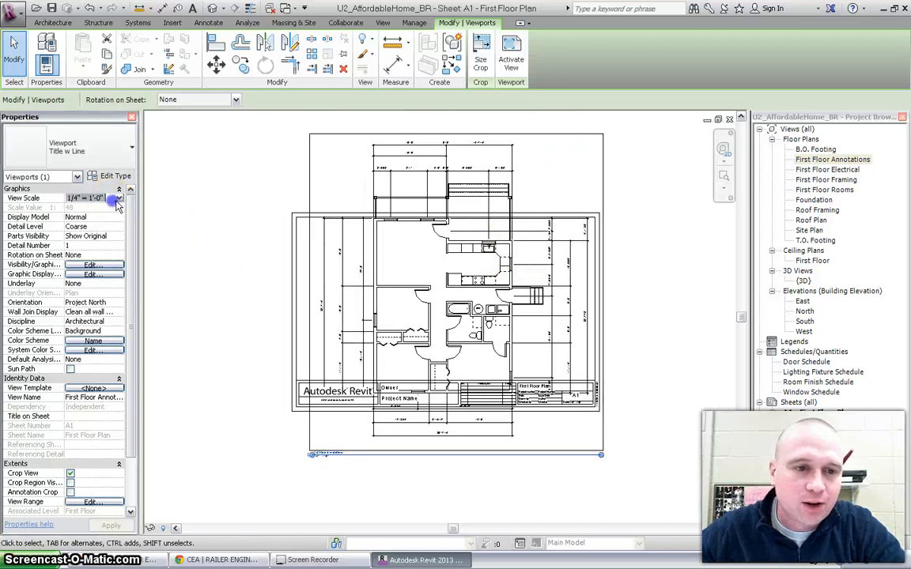
left_click(119, 199)
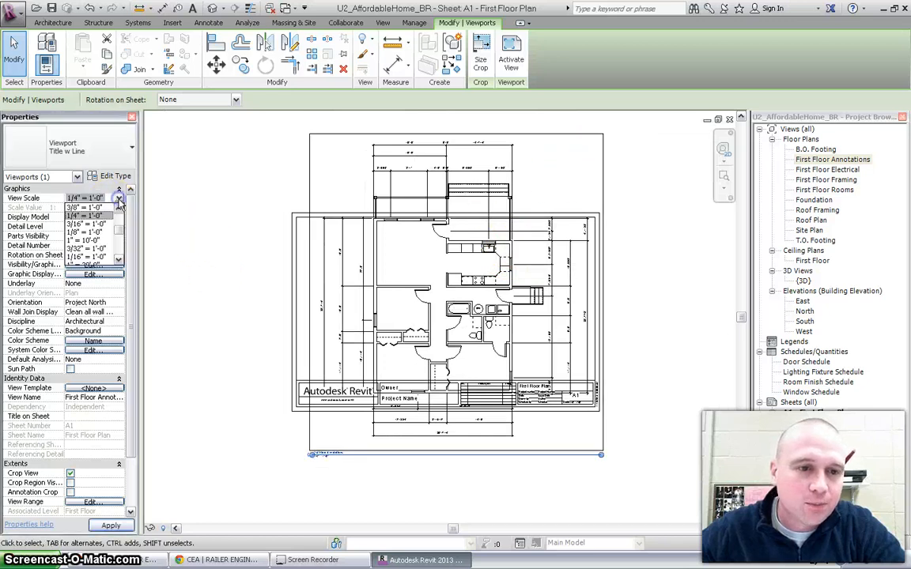
left_click(94, 232)
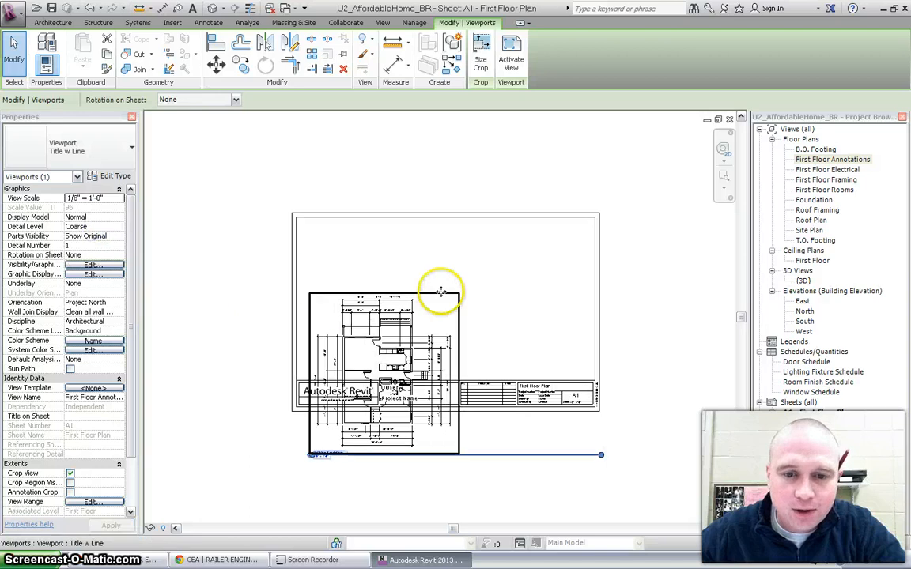
left_click_drag(460, 263, 465, 224)
left_click(480, 246)
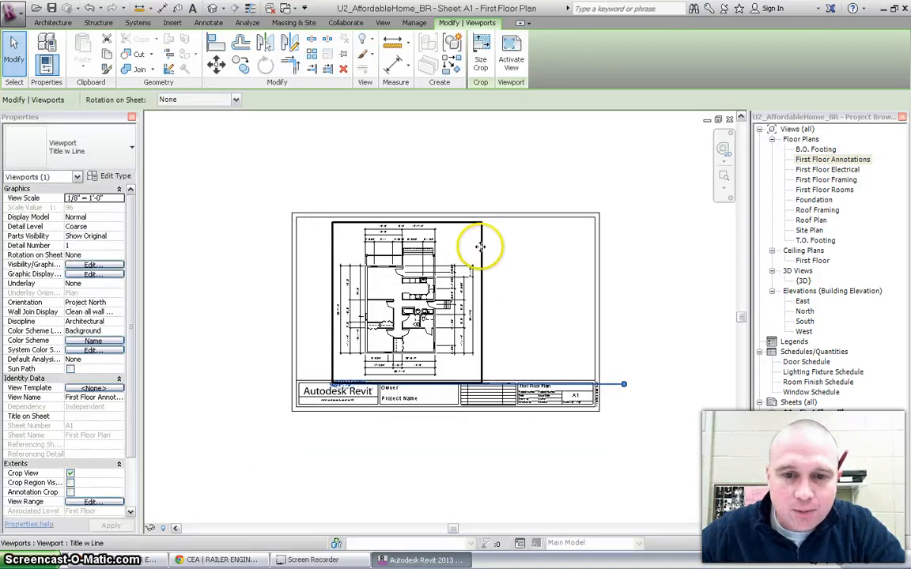
left_click_drag(514, 258, 652, 356)
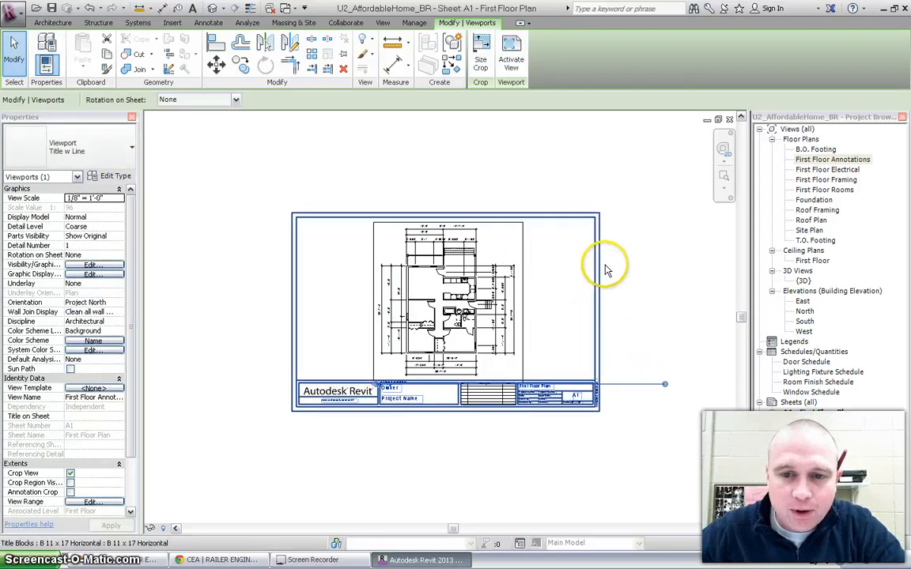
Step: Move the view title up and left, clear of the title block, and shift the floor plan viewport slightly upward
left_click(432, 487)
scroll(328, 421, "up", 4)
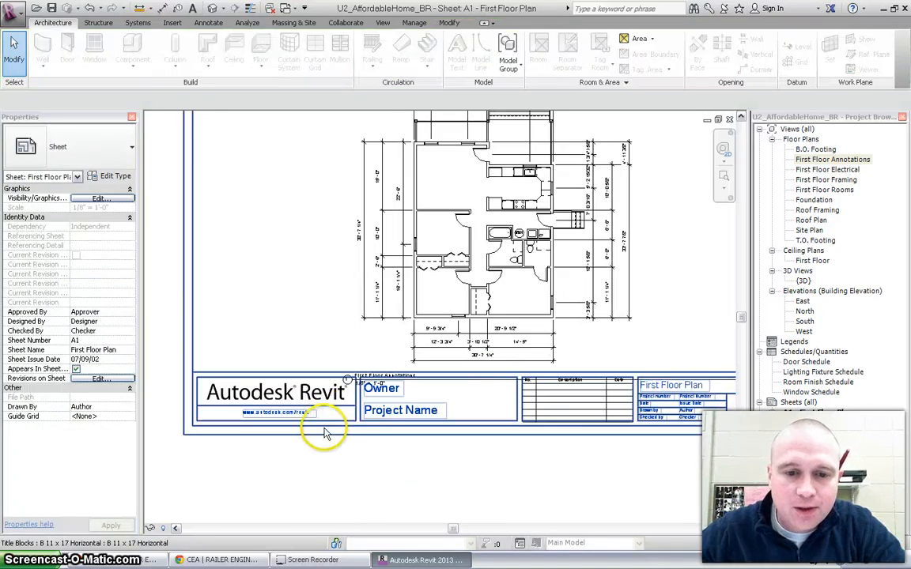
scroll(336, 419, "down", 2)
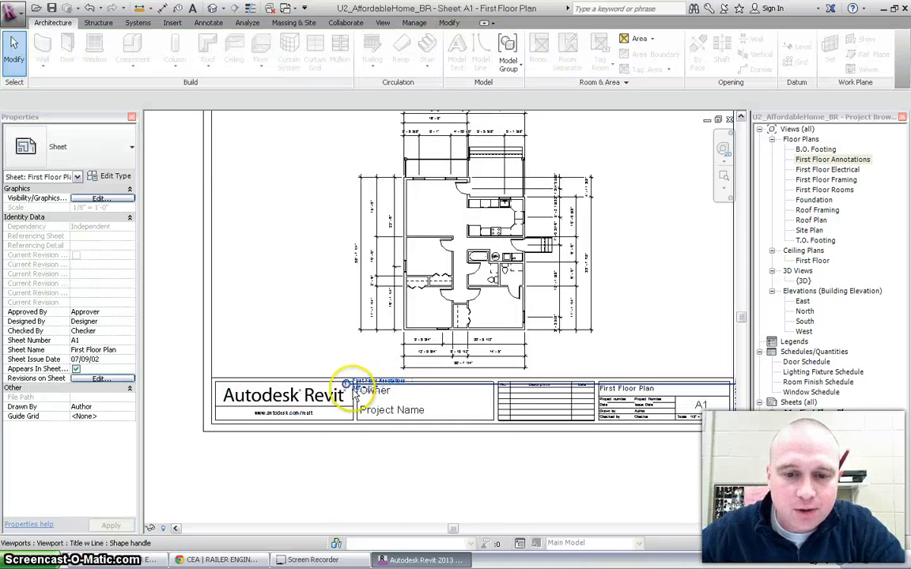
scroll(374, 446, "down", 1)
left_click(709, 397)
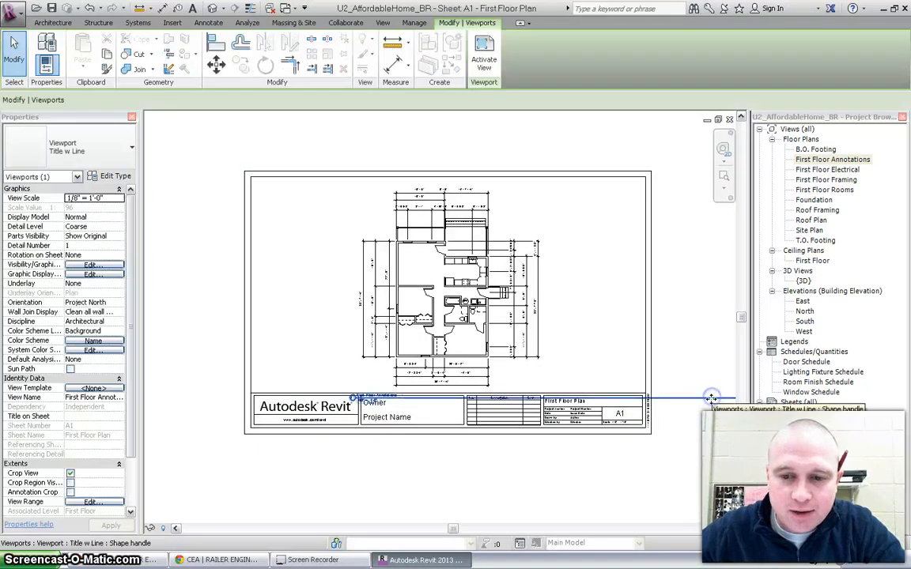
left_click_drag(700, 389, 670, 384)
left_click(549, 196)
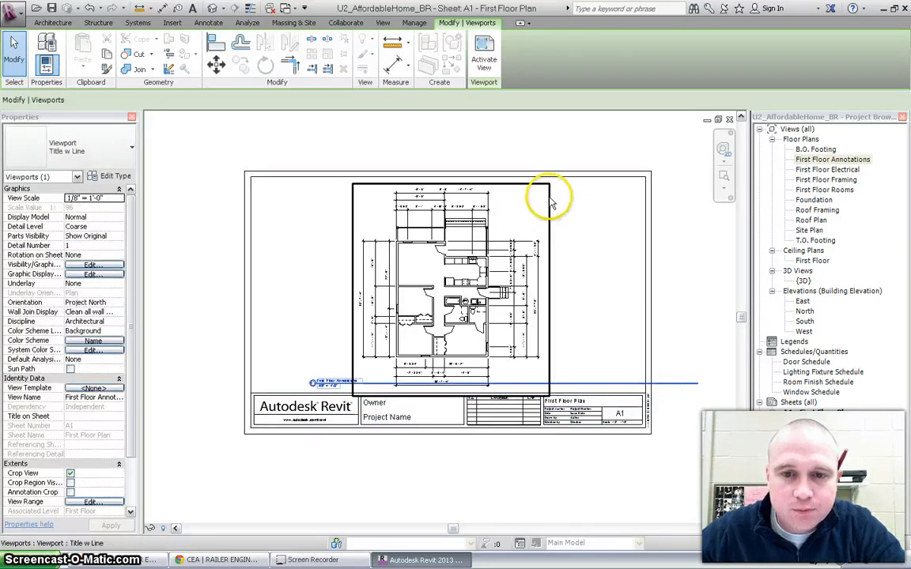
left_click_drag(608, 218, 608, 211)
left_click(685, 352)
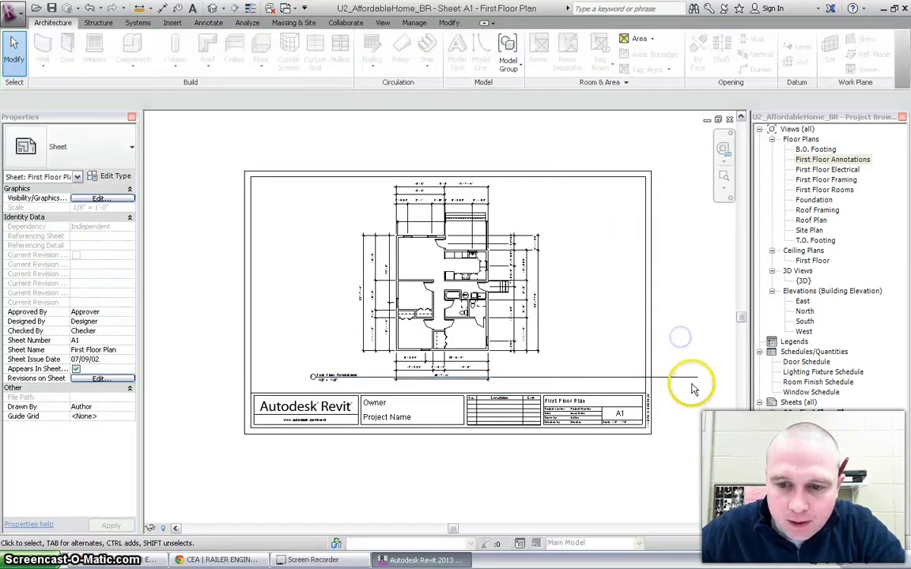
Step: Move the First Floor Annotations view title slightly down and left, just above the title block's logo area
left_click(693, 378)
key("Escape")
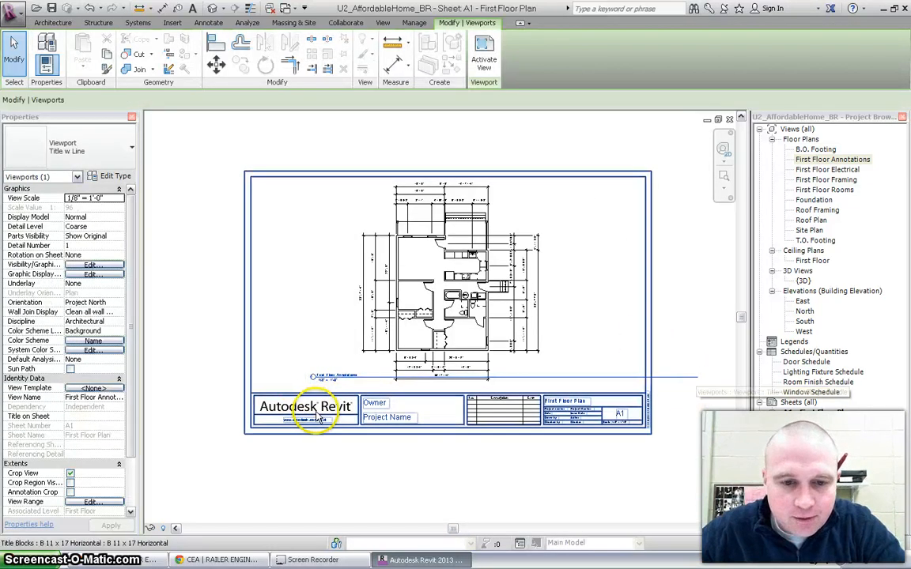
left_click(324, 376)
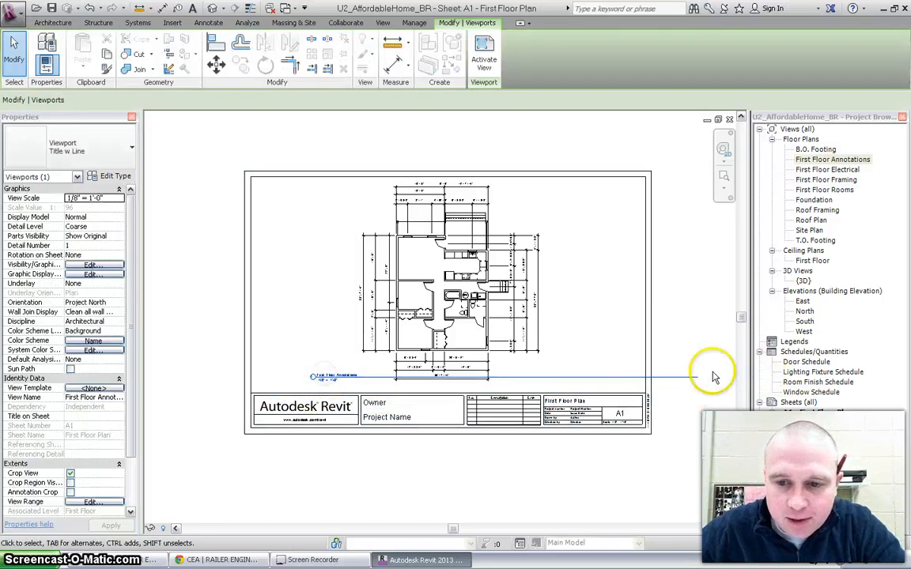
left_click(370, 449)
left_click(320, 378)
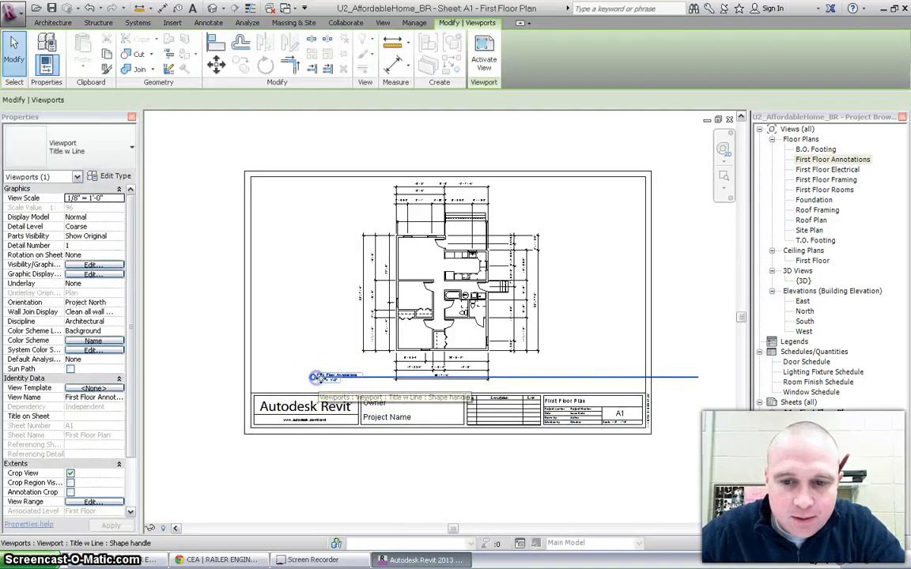
left_click_drag(335, 383, 353, 382)
left_click(519, 517)
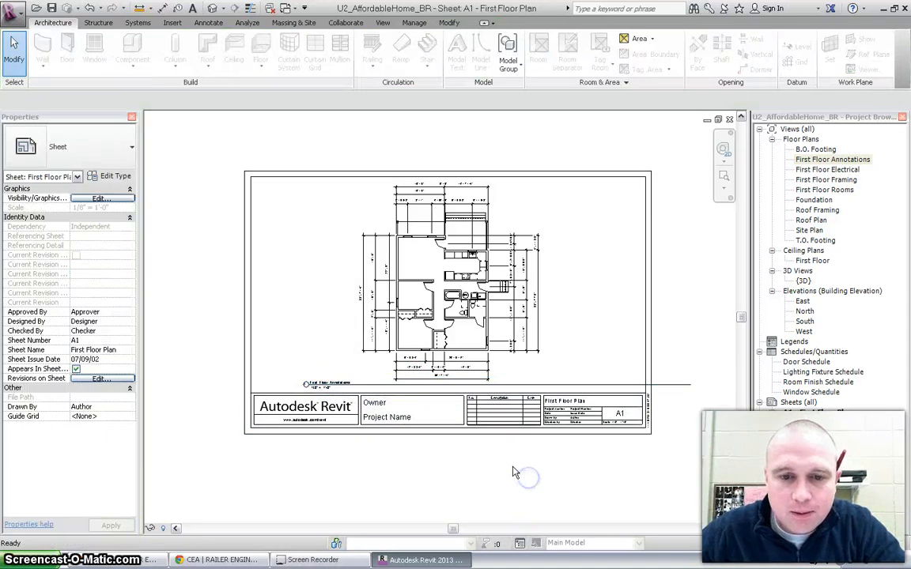
Step: Shorten the First Floor Annotations title line so it ends just past the right side of the plan's dimensions
left_click(685, 386)
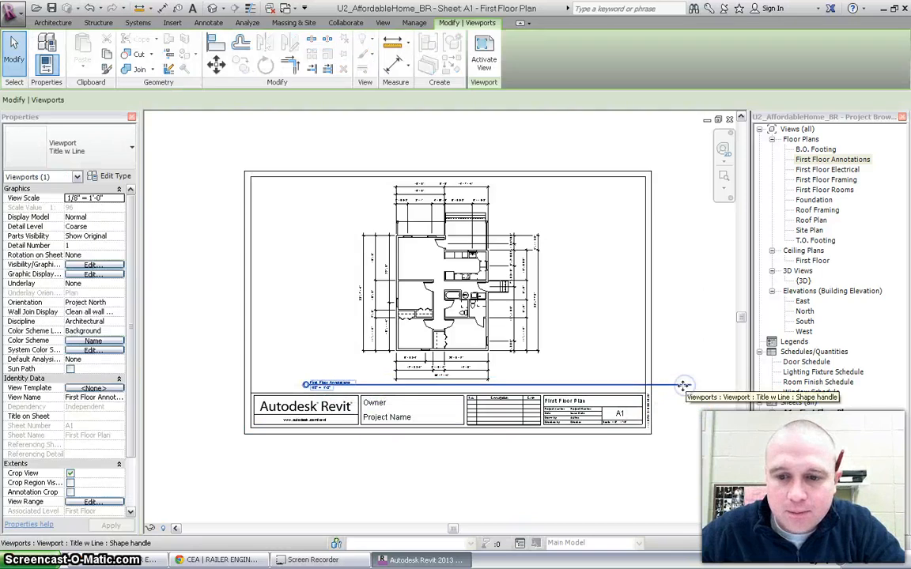
left_click(421, 489)
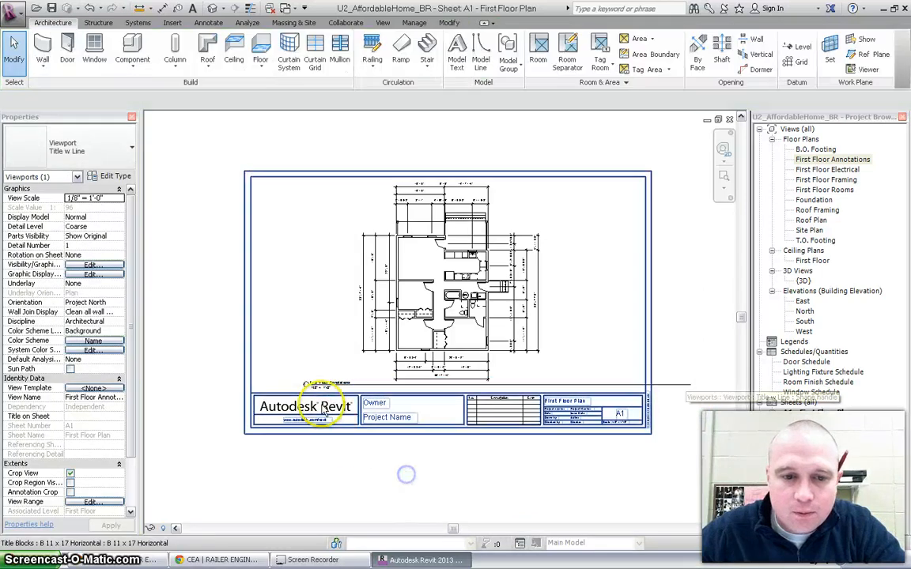
left_click(550, 319)
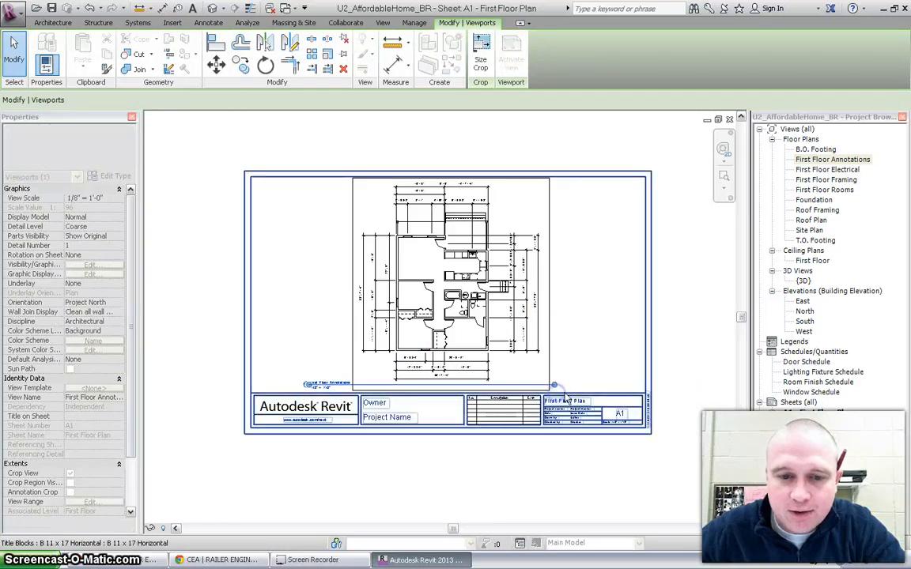
left_click_drag(558, 395, 556, 393)
left_click(680, 378)
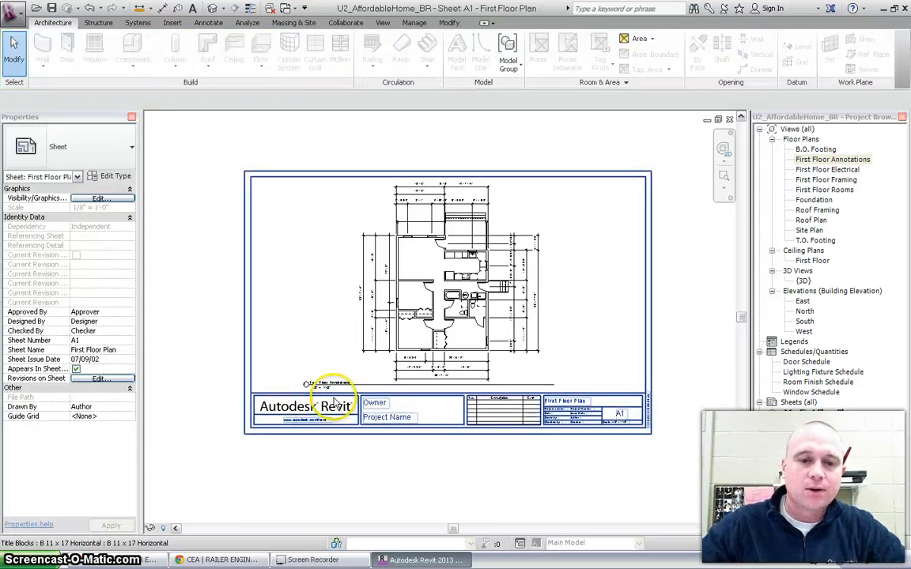
scroll(332, 403, "up", 5)
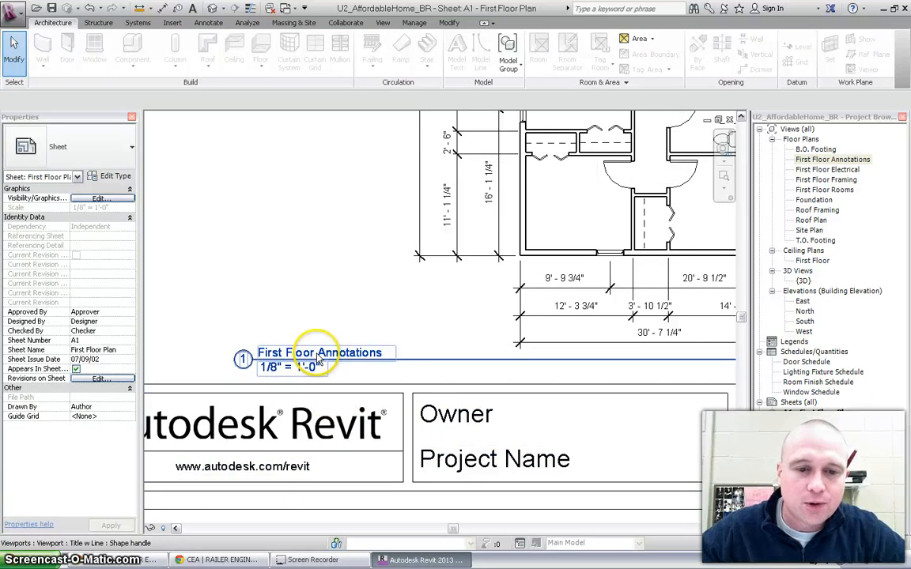
scroll(308, 359, "down", 2)
scroll(269, 371, "down", 3)
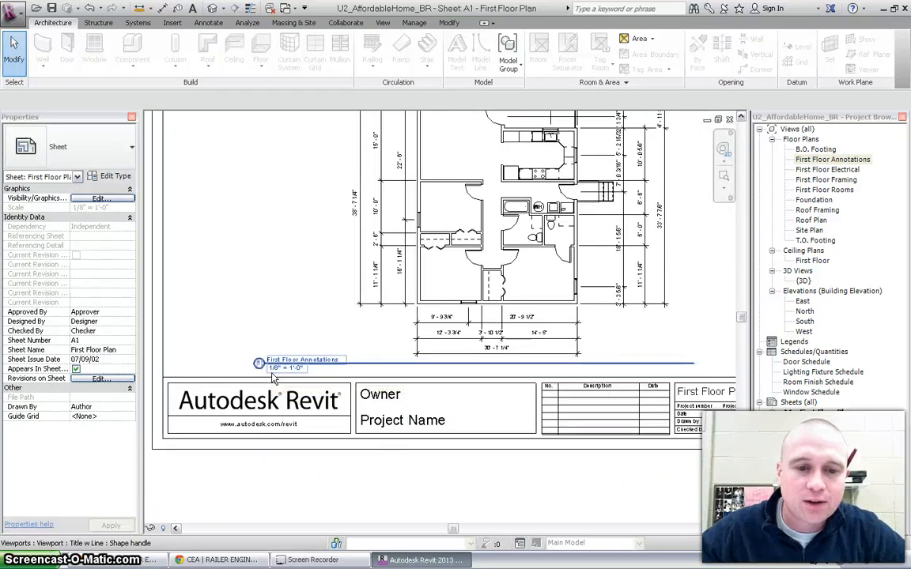
scroll(272, 377, "down", 2)
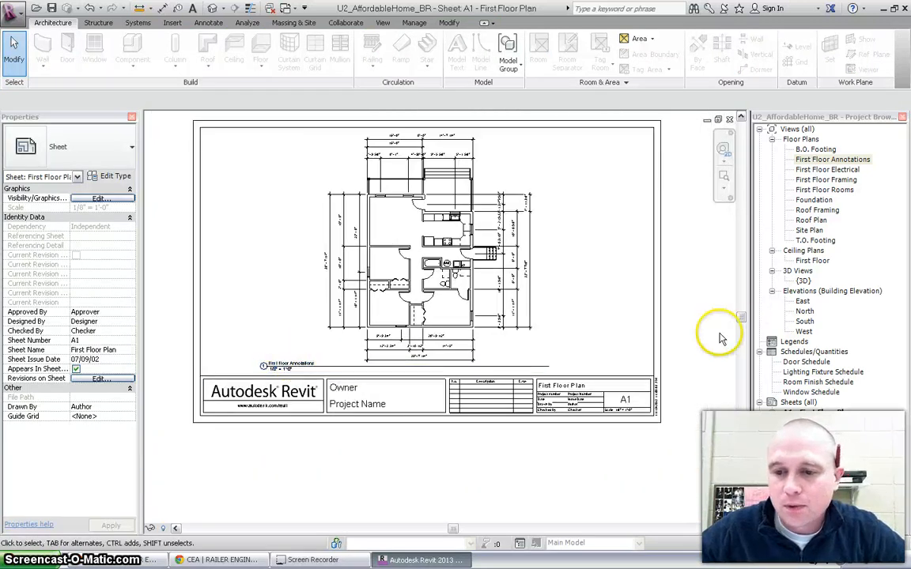
Step: Open sheet A6 - Elevations and change its title block type to B 11 x 17 Horizontal
double_click(805, 427)
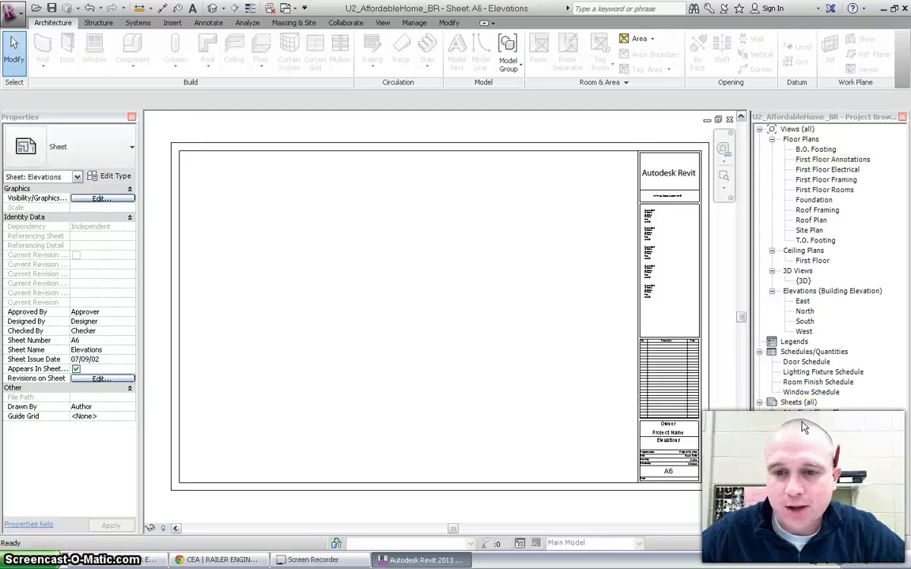
left_click(699, 284)
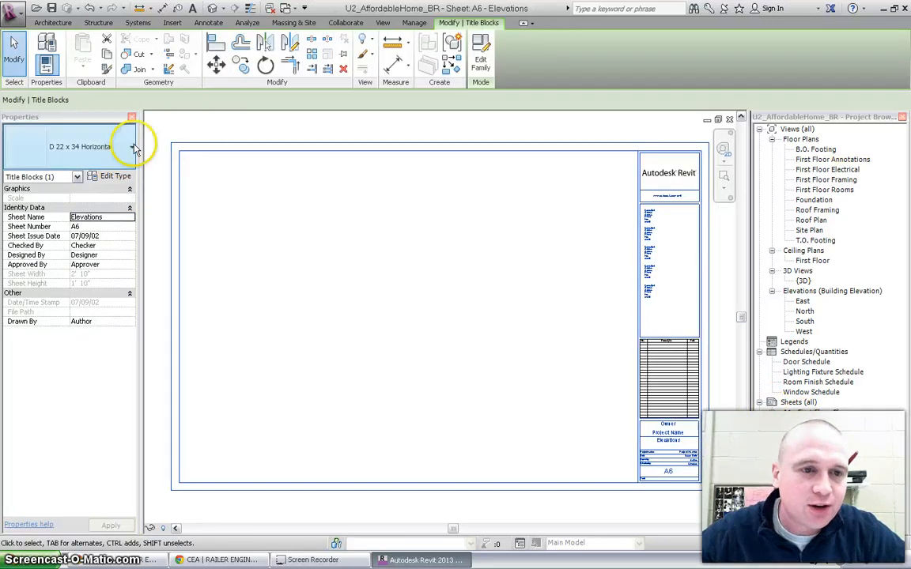
left_click(133, 148)
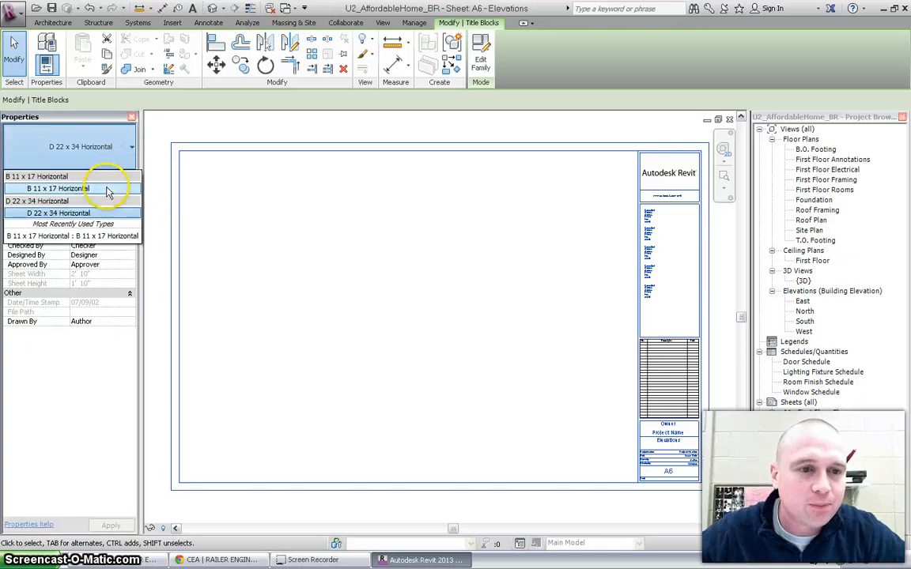
left_click(116, 184)
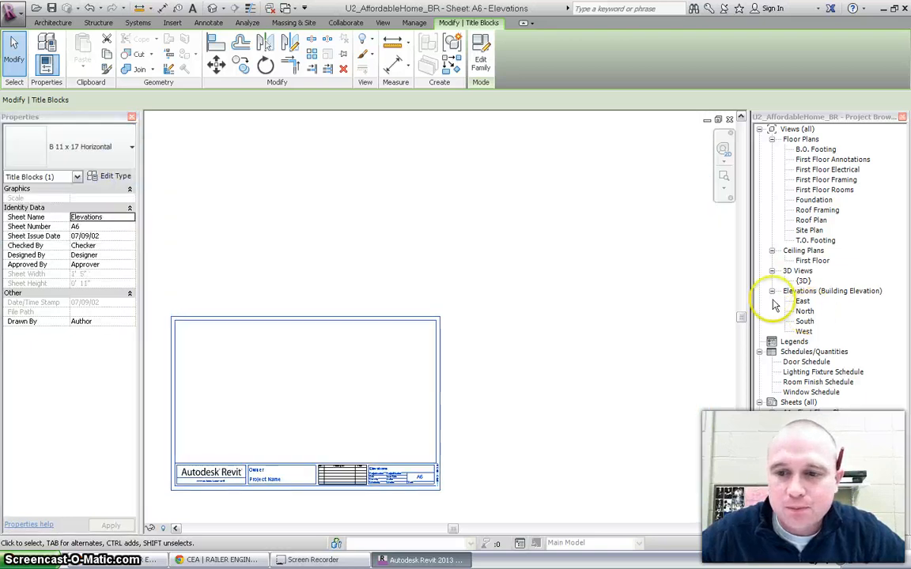
left_click(725, 171)
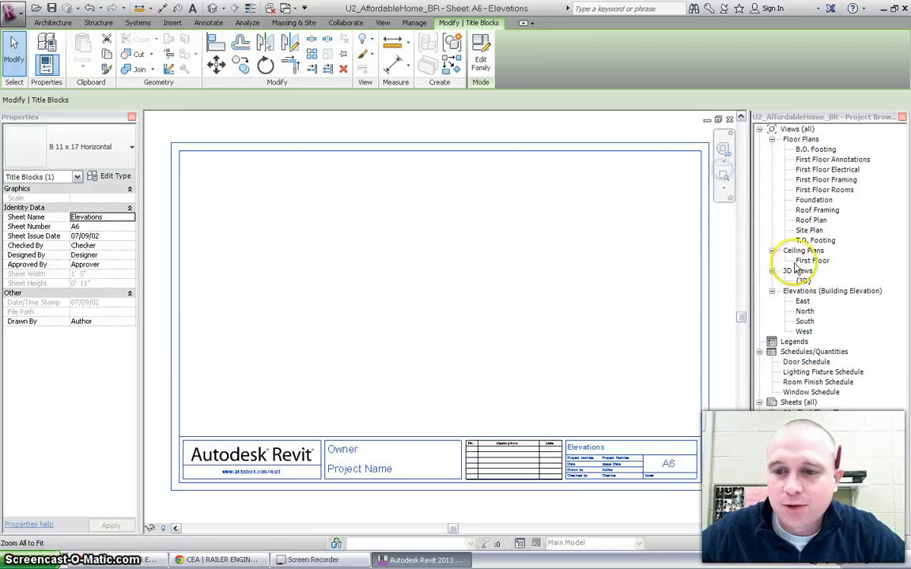
Step: Open the East elevation and show its crop region
double_click(803, 302)
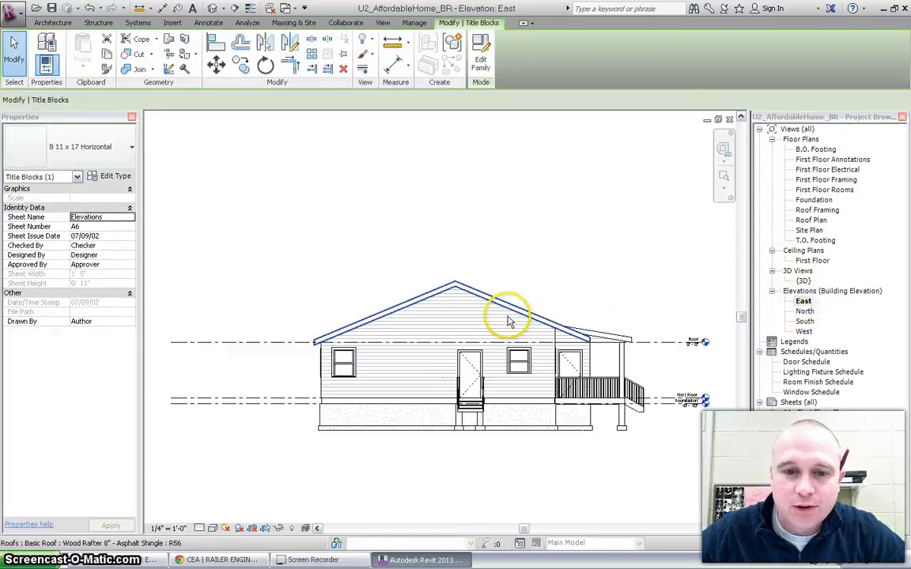
left_click(266, 528)
scroll(392, 402, "down", 2)
scroll(395, 388, "down", 1)
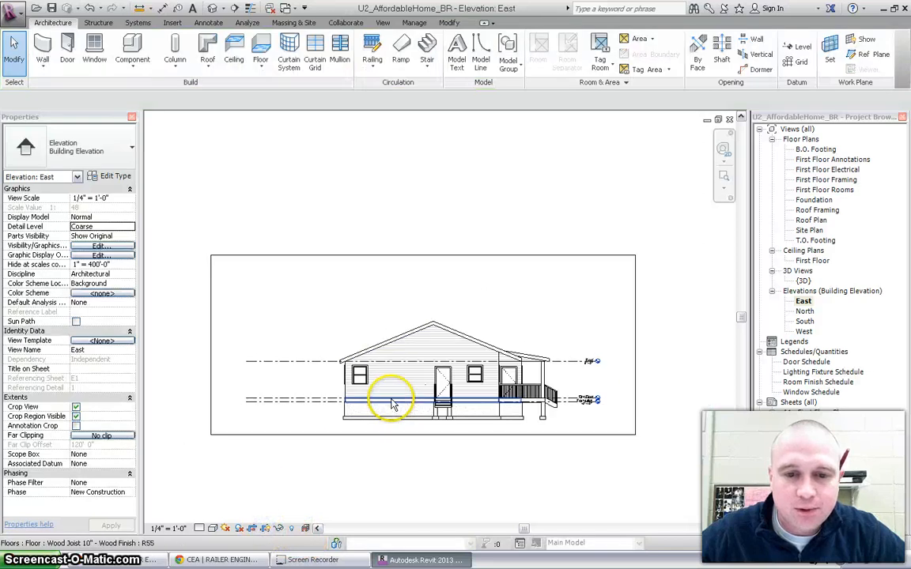
Step: Shrink the top, left and right sides of the East elevation's crop region to just outside the house and level markers
left_click(437, 256)
left_click_drag(423, 261, 423, 313)
left_click_drag(212, 377, 325, 381)
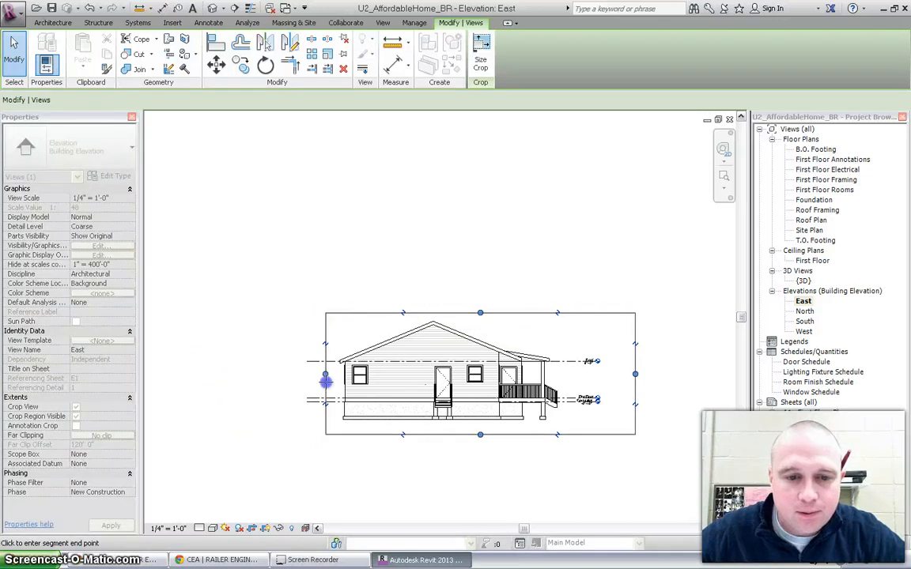
left_click_drag(632, 375, 607, 373)
left_click(649, 359)
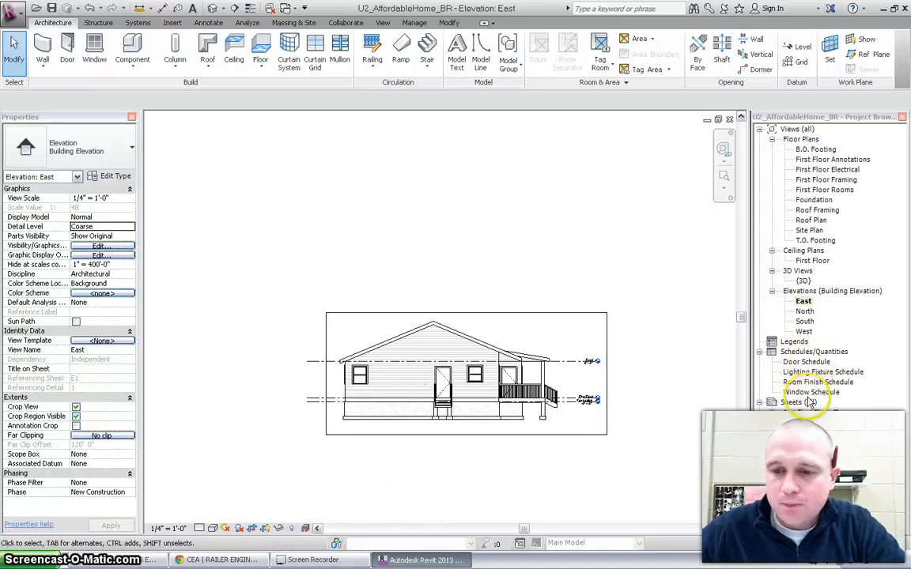
Step: Place the East elevation on sheet A6 - Elevations and set its view scale to 1/8" = 1'-0"
double_click(817, 424)
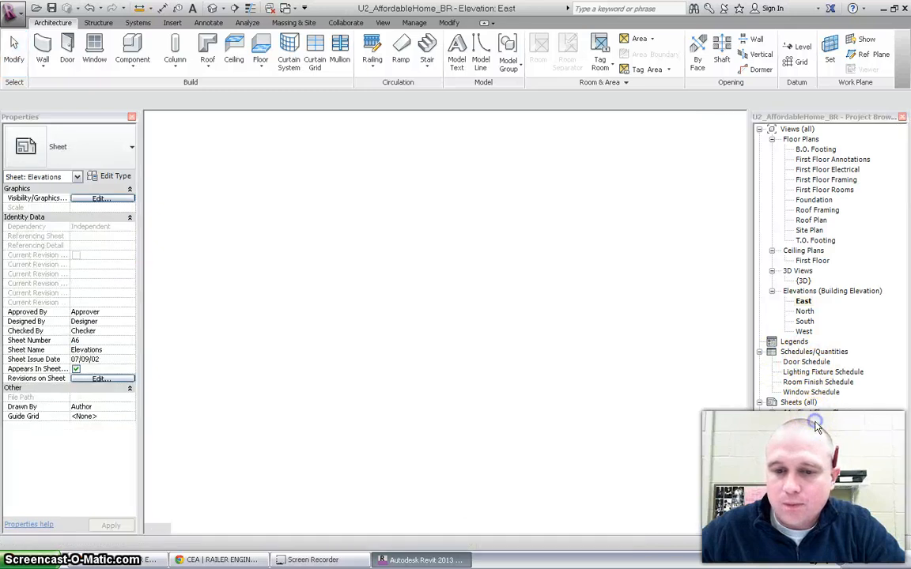
left_click_drag(801, 301, 283, 238)
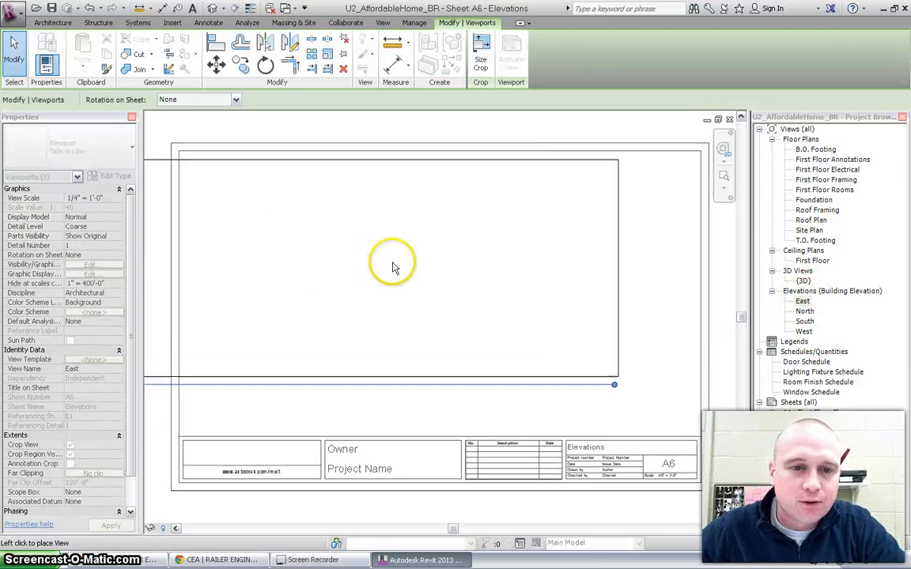
left_click(406, 253)
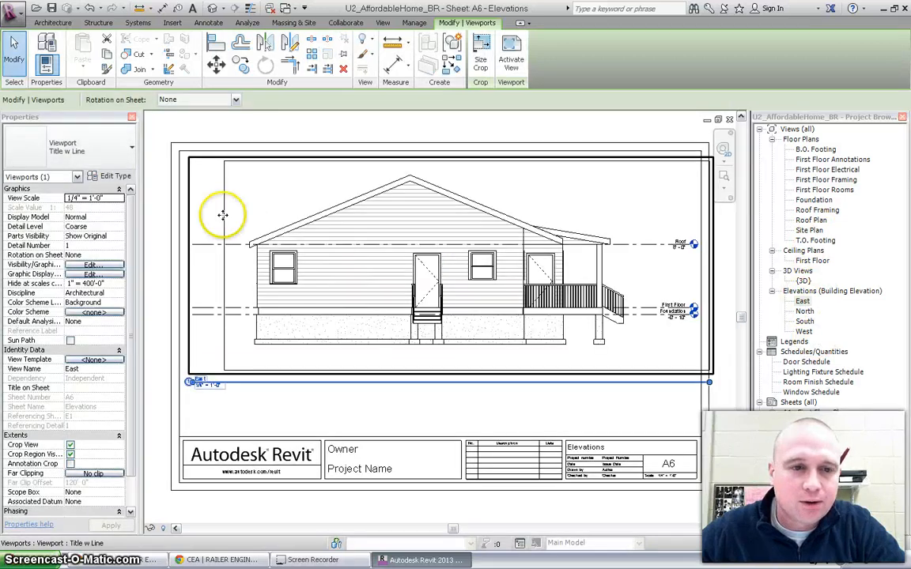
left_click(118, 197)
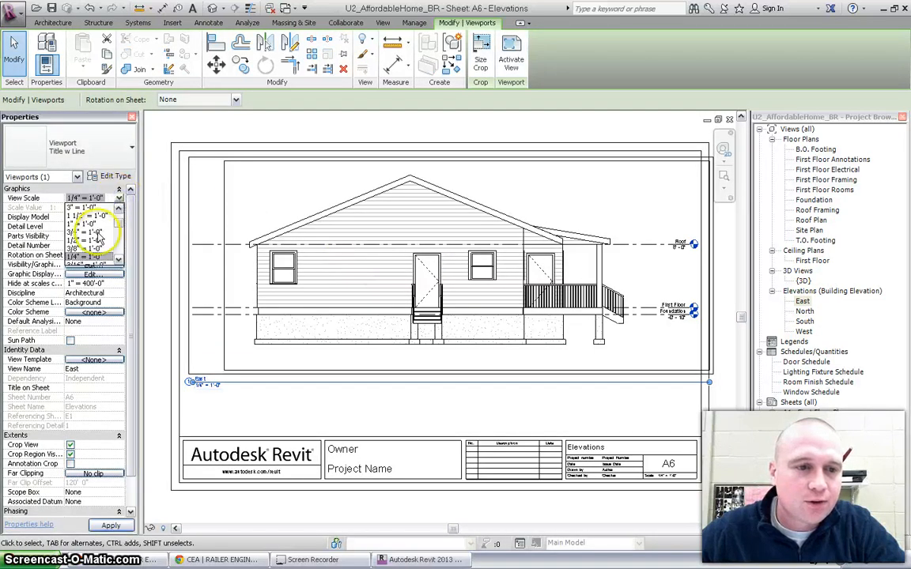
left_click(118, 261)
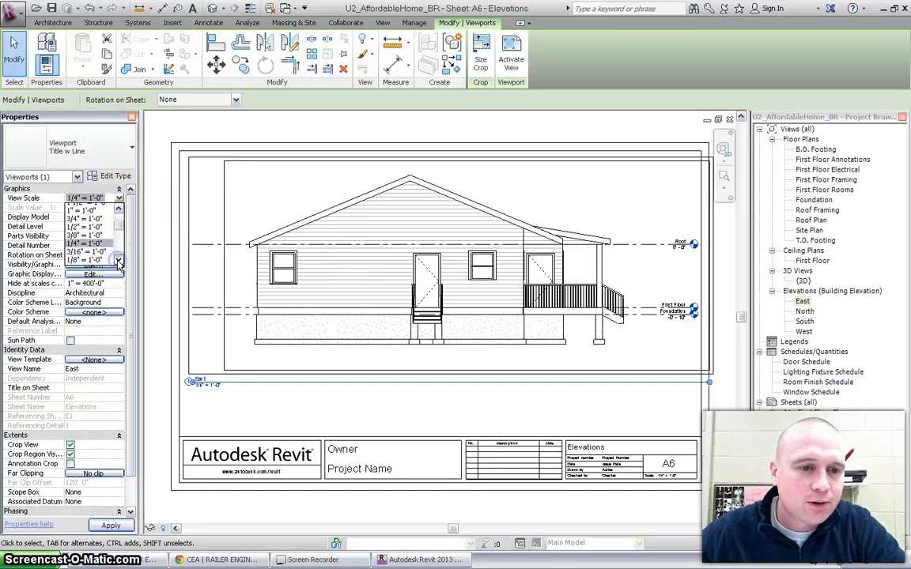
left_click(92, 240)
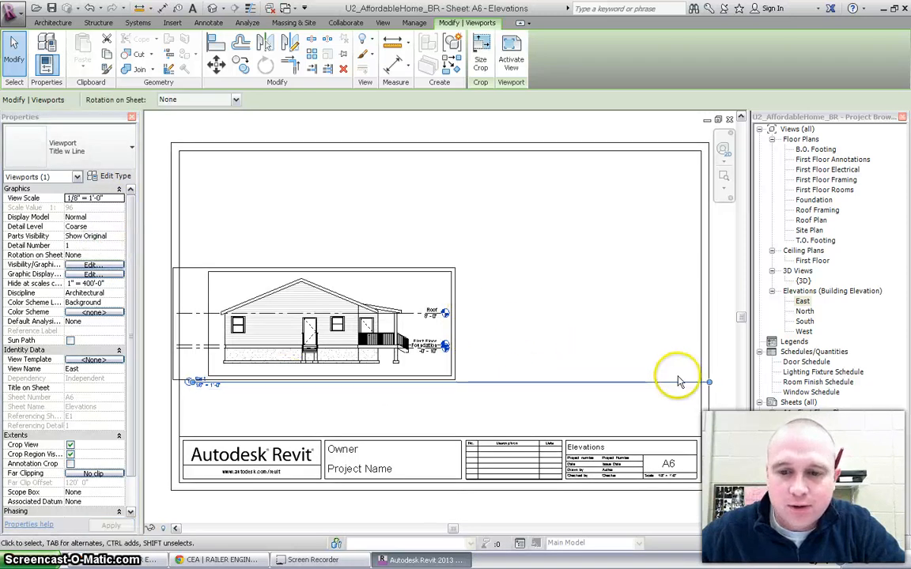
Step: Shorten the East view's title line to the viewport's right edge and move the viewport into the sheet's upper left area
left_click_drag(710, 383, 451, 386)
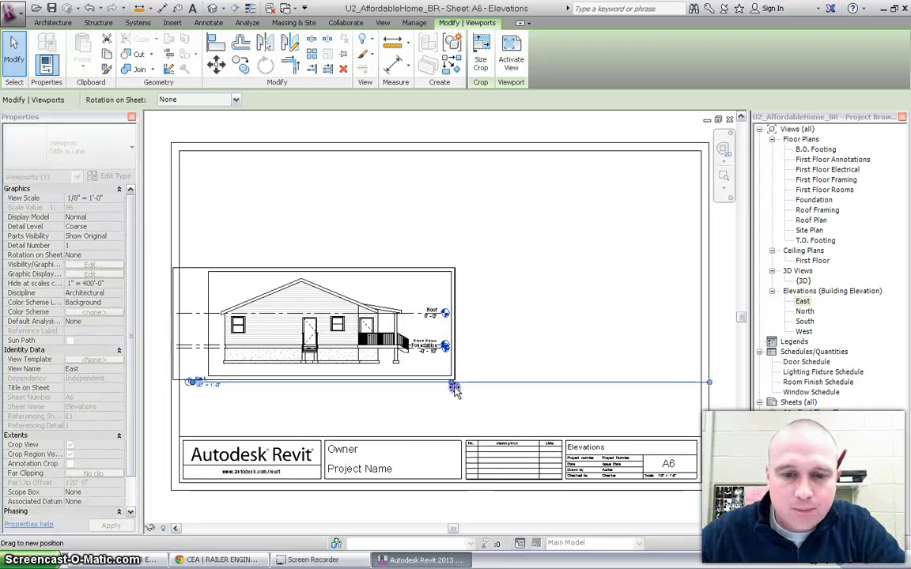
left_click(512, 270)
left_click_drag(385, 274, 395, 168)
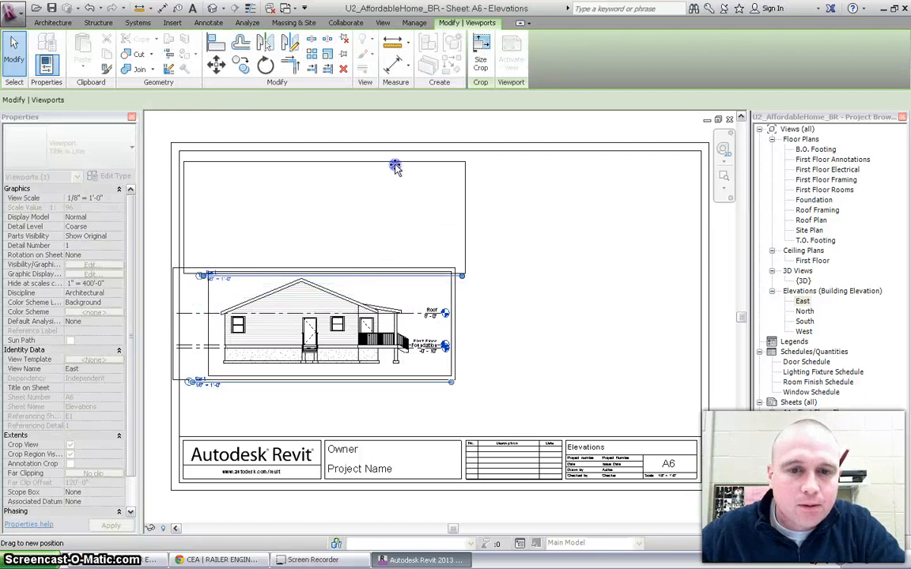
left_click(546, 199)
left_click(353, 313)
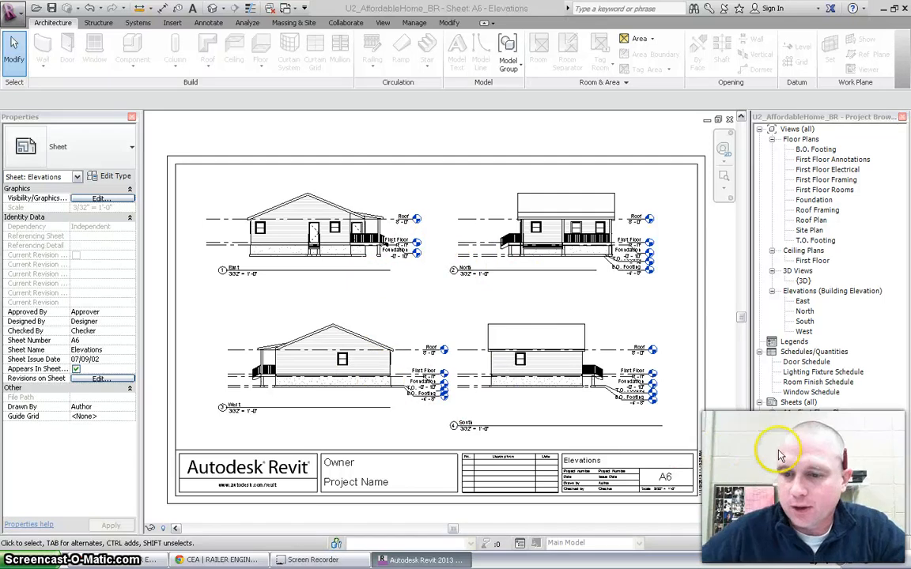
Step: Open sheet A15 - Schedules and examine the layout of the window, room finish and door schedules
left_click(814, 444)
double_click(813, 442)
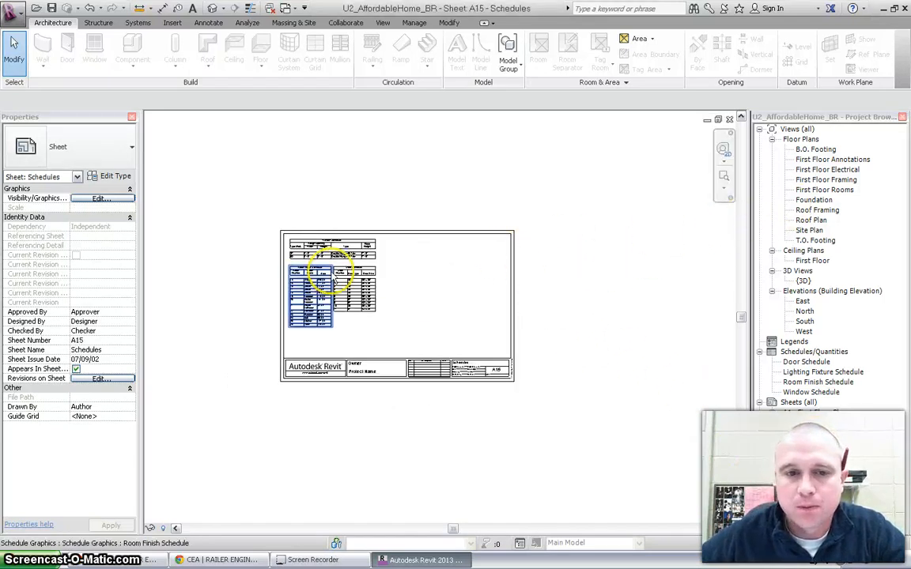
scroll(346, 250, "up", 4)
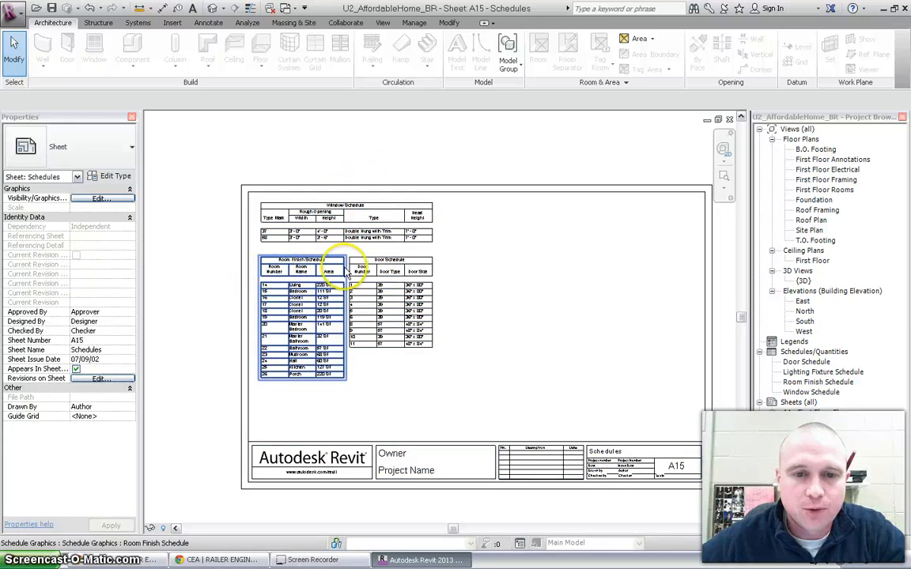
Step: Open the First Floor Rooms plan and examine the model categories in its visibility and graphic overrides
double_click(845, 191)
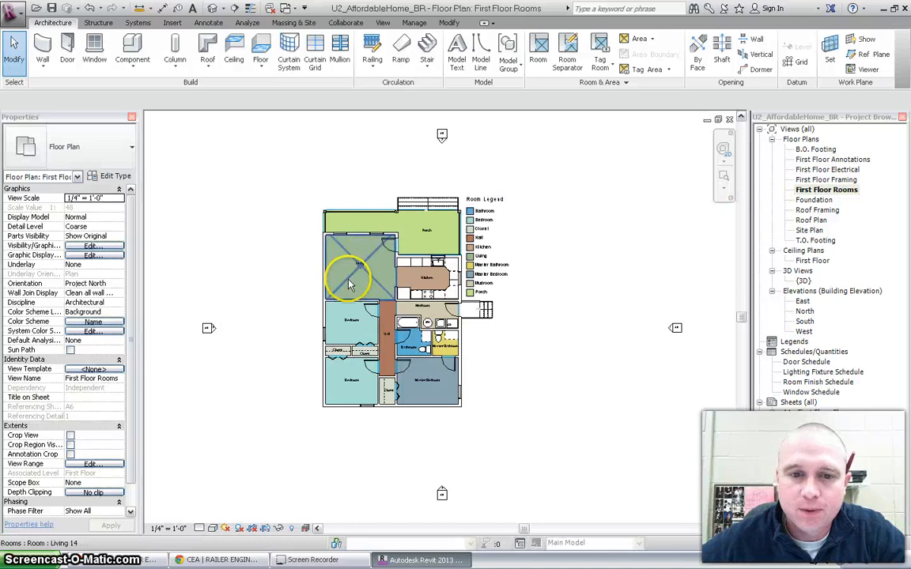
scroll(312, 254, "up", 3)
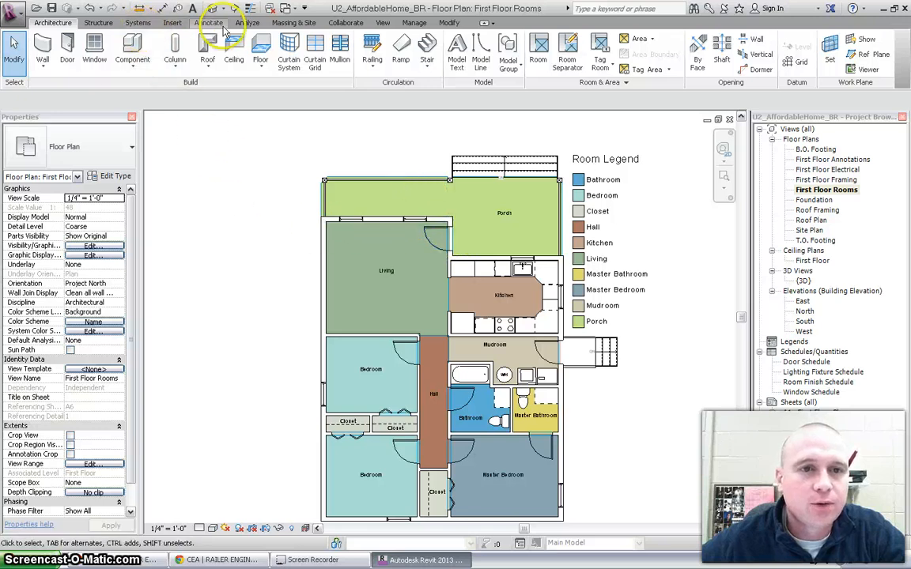
left_click(393, 25)
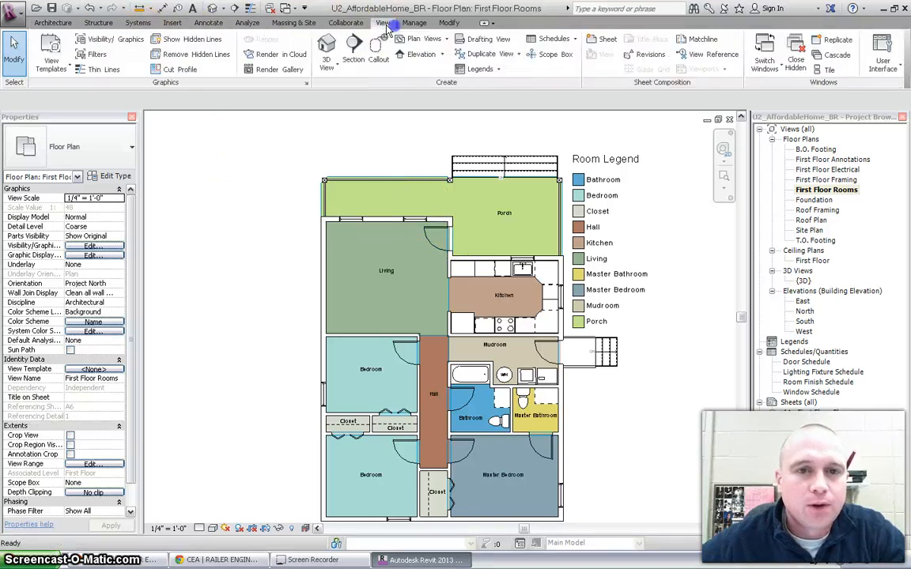
left_click(131, 42)
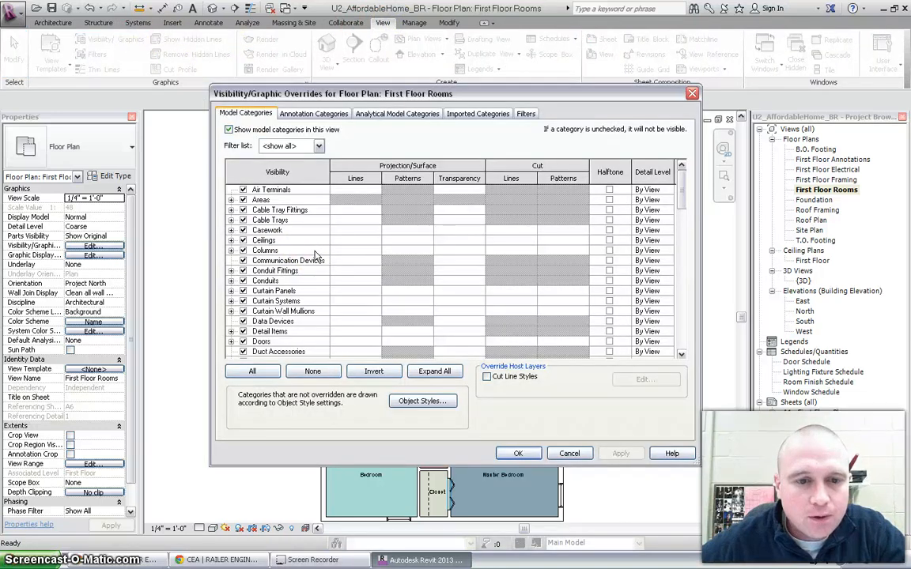
scroll(315, 255, "down", 2)
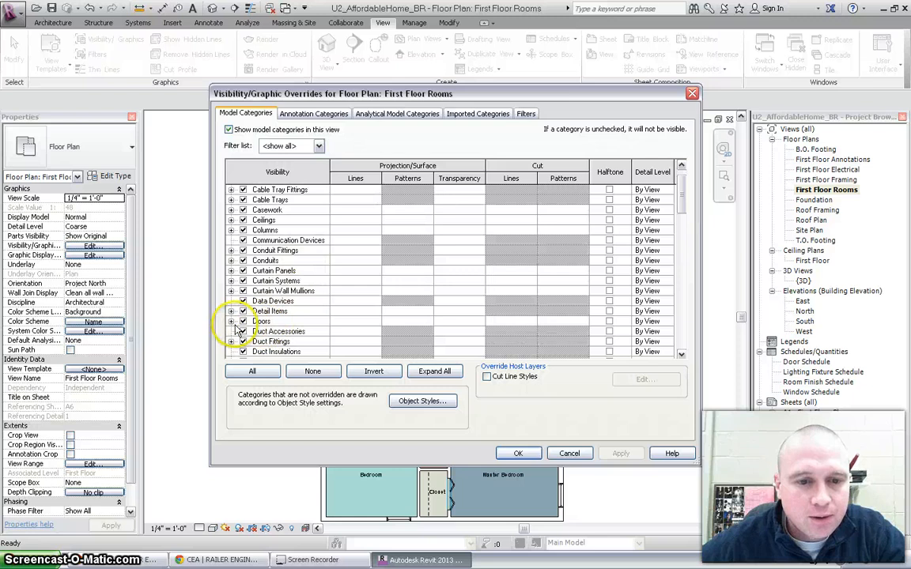
left_click(231, 321)
scroll(261, 308, "down", 3)
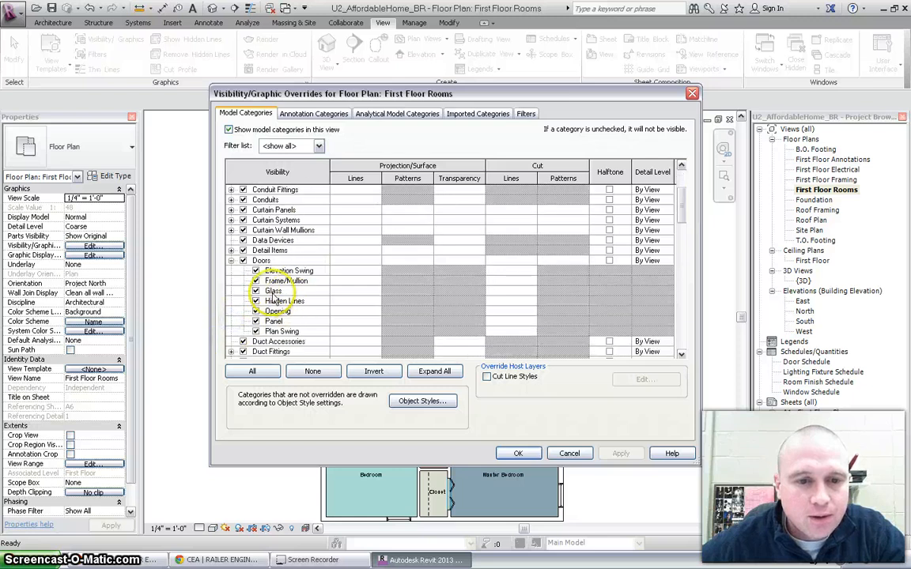
left_click(231, 260)
scroll(296, 269, "down", 6)
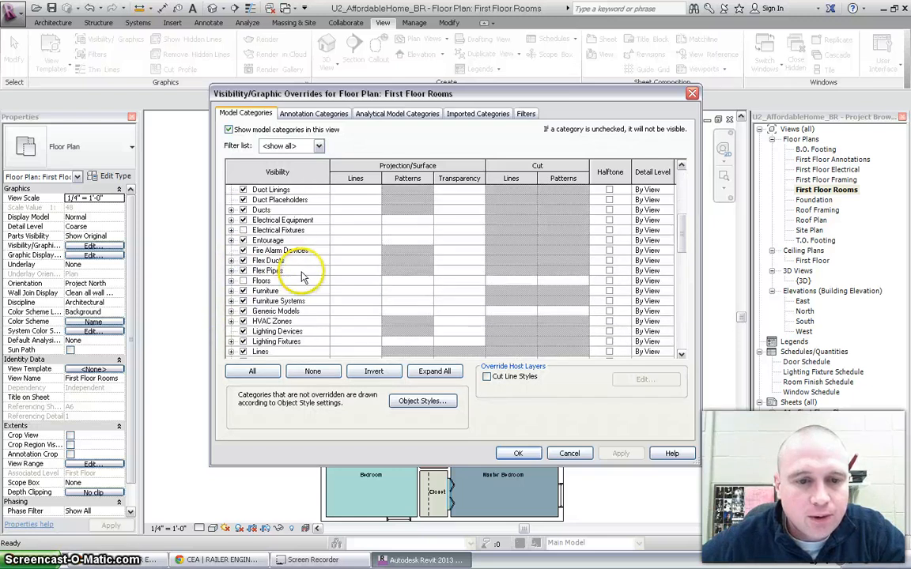
scroll(301, 277, "down", 13)
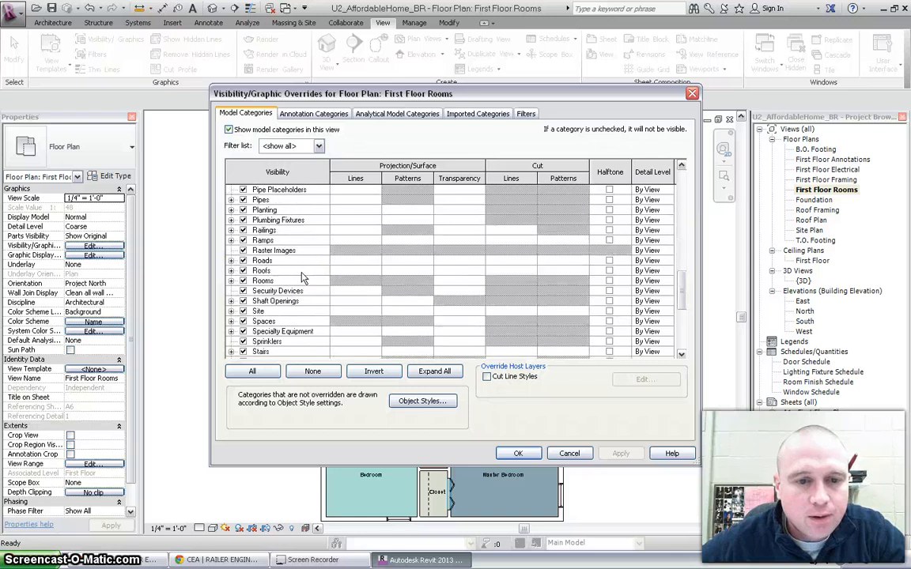
scroll(301, 276, "down", 7)
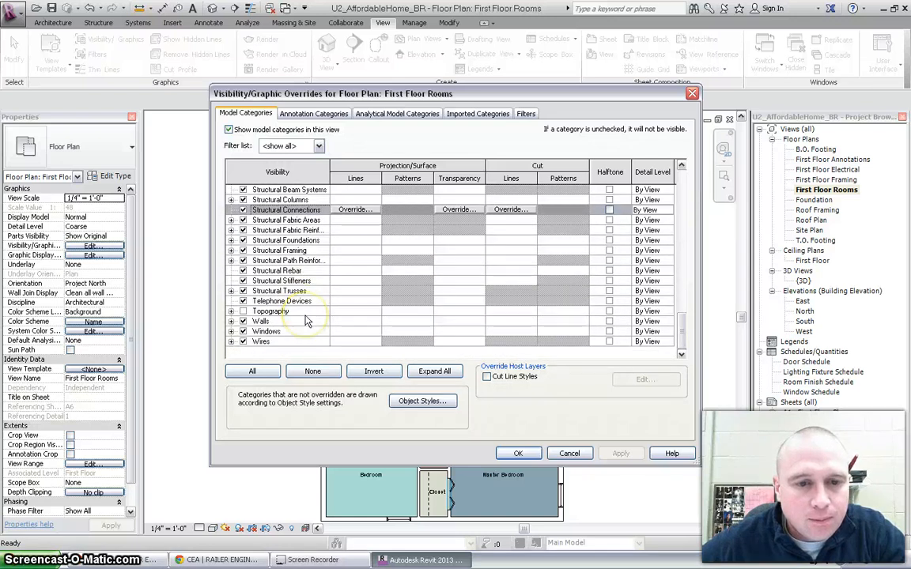
scroll(307, 321, "up", 5)
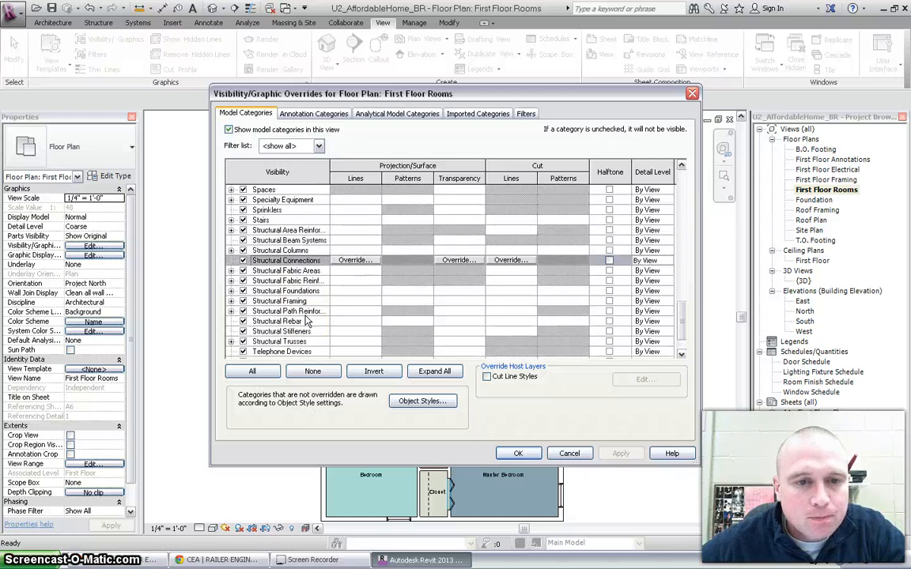
scroll(307, 321, "up", 9)
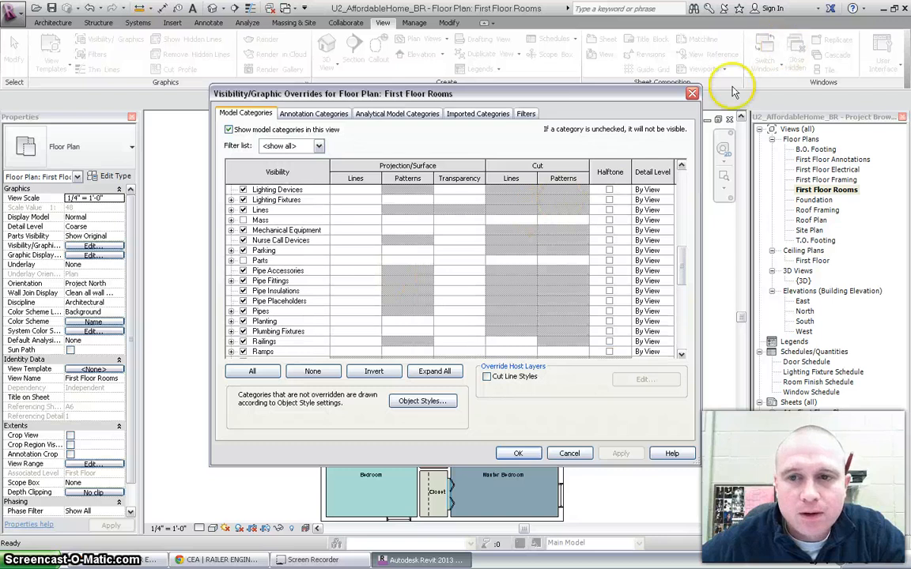
left_click(692, 94)
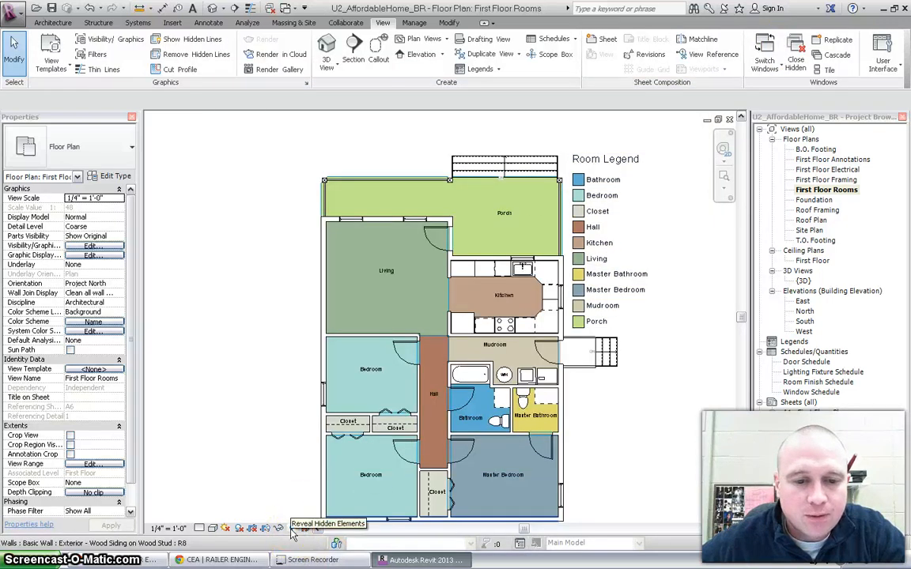
left_click(292, 529)
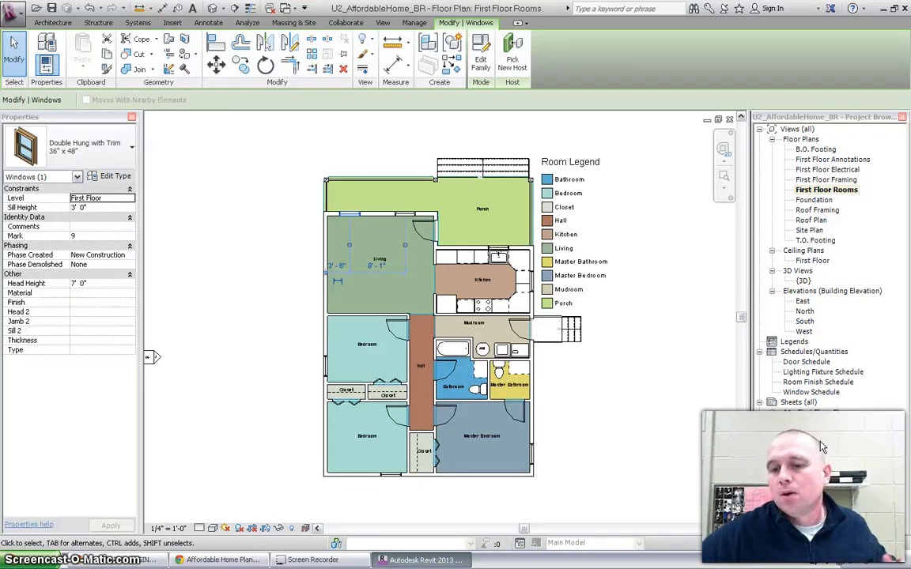
Step: Open sheet A15 - Schedules and place the First Floor Rooms plan on it
double_click(822, 447)
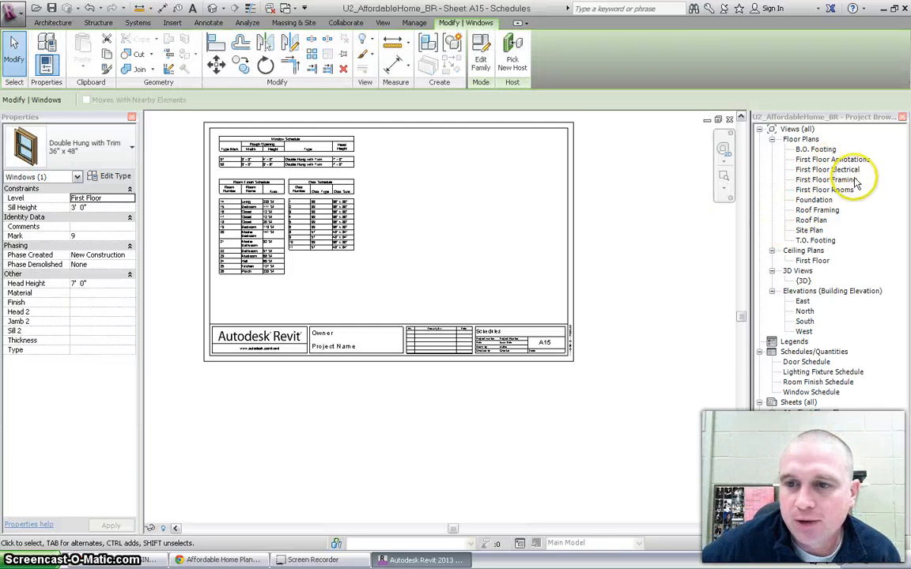
left_click(824, 190)
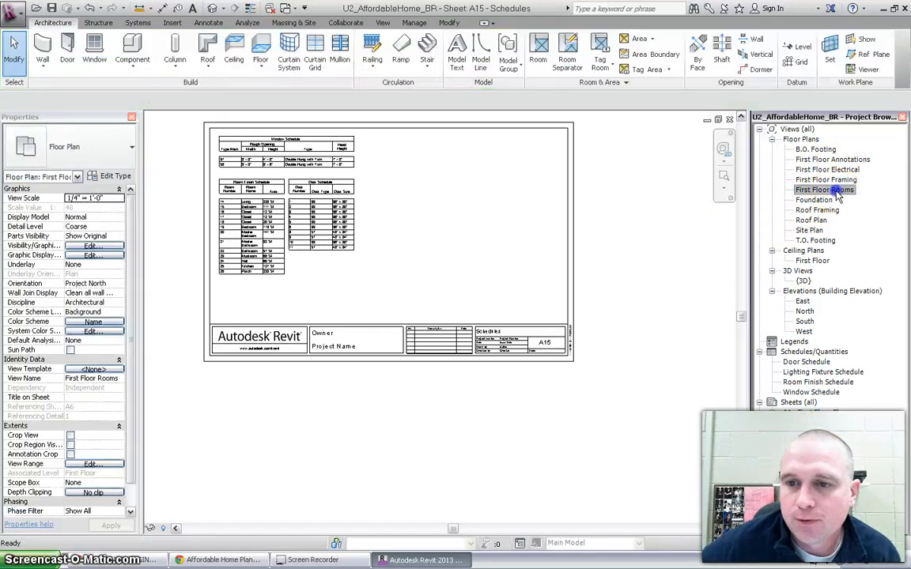
left_click(435, 227)
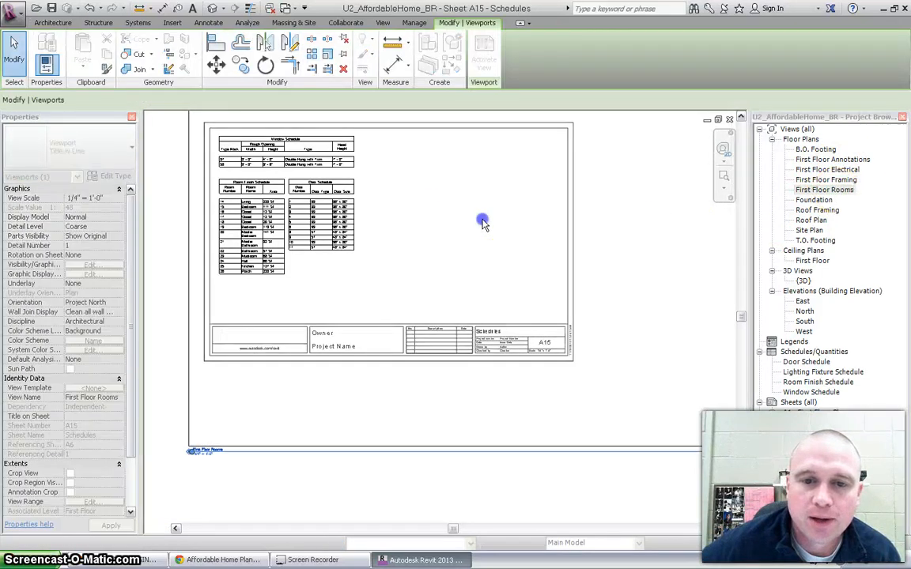
scroll(448, 308, "up", 2)
scroll(447, 300, "down", 4)
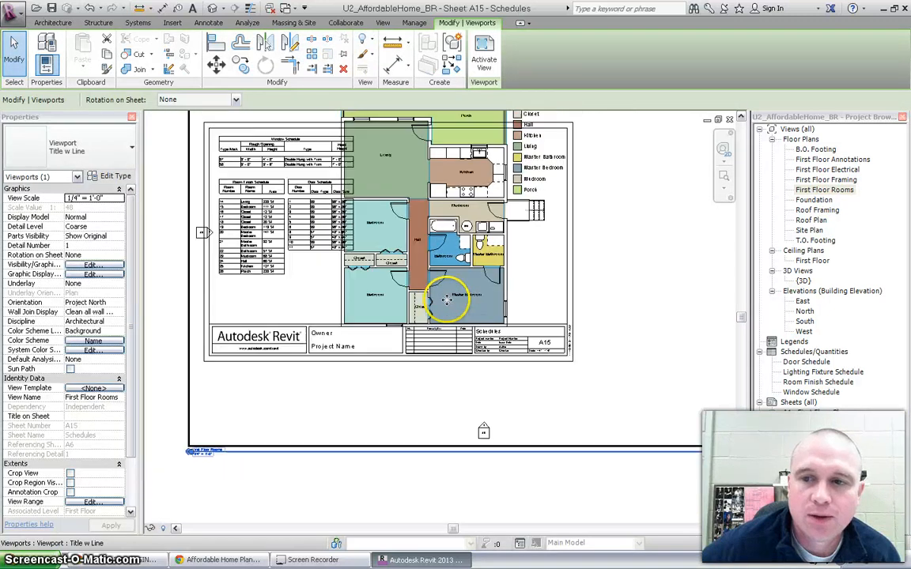
Step: Open the First Floor Rooms plan, turn on its cropping and crop region display, and select the crop region
double_click(834, 191)
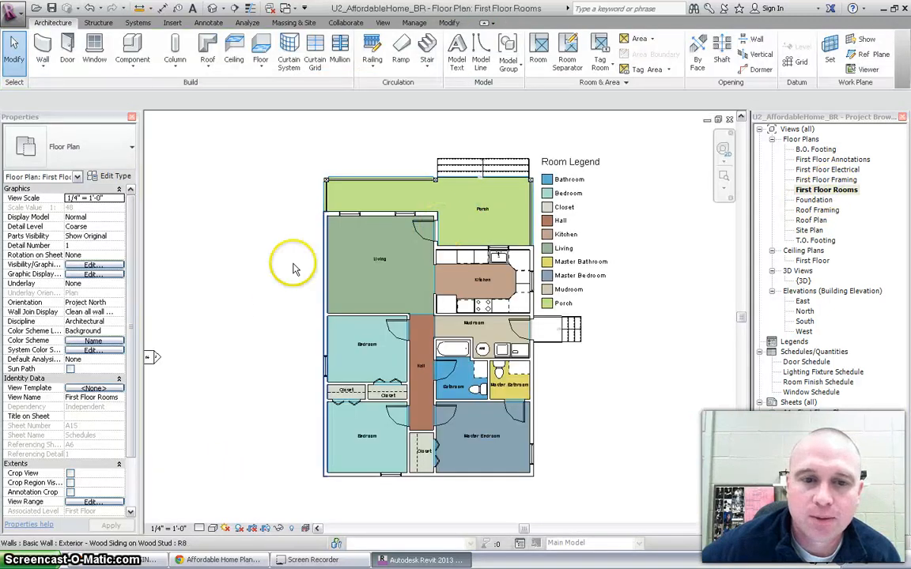
left_click(264, 529)
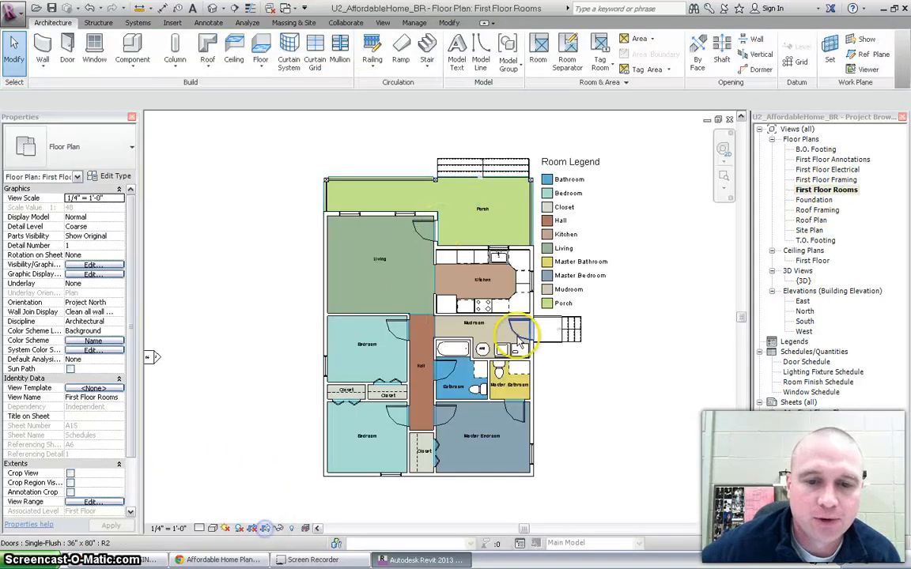
scroll(510, 332, "up", 1)
scroll(521, 336, "down", 5)
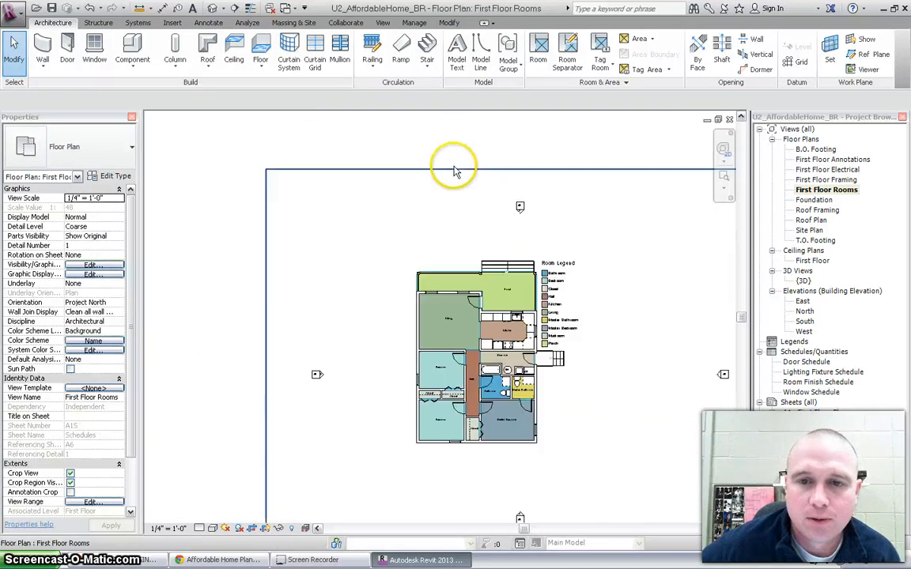
left_click(393, 181)
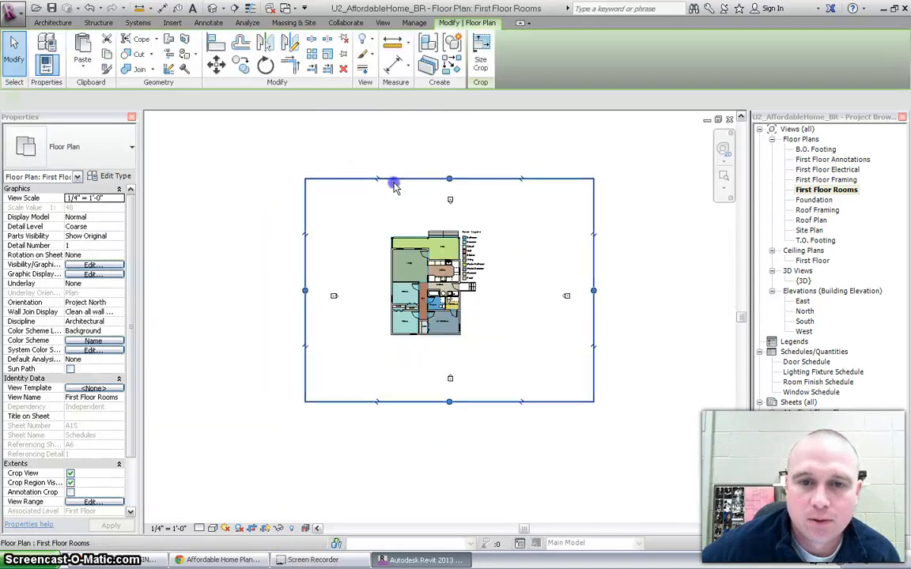
Step: Shrink the crop region on all four sides to just outside the house and room legend, and hide the crop boundary
scroll(530, 270, "up", 5)
scroll(530, 270, "down", 5)
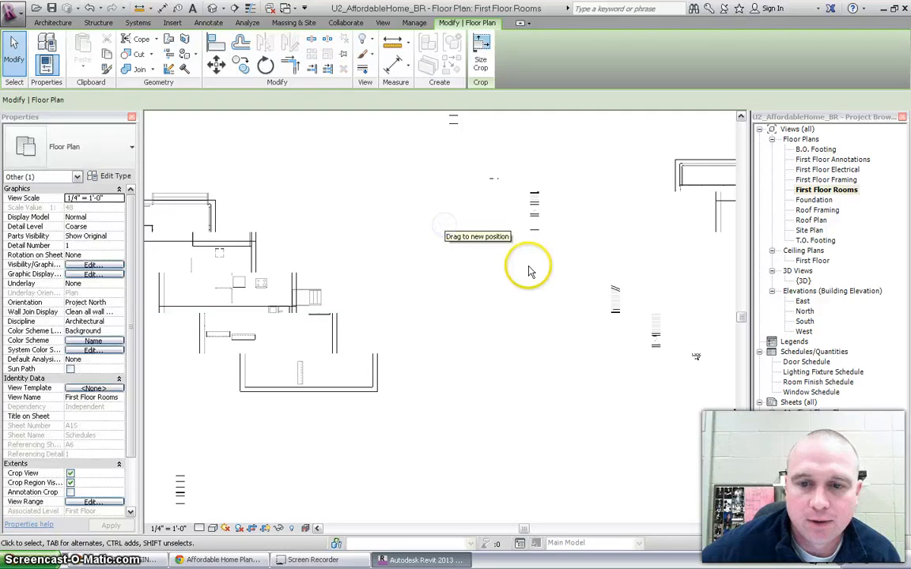
left_click_drag(593, 314, 492, 314)
scroll(495, 313, "up", 5)
scroll(491, 312, "down", 5)
left_click_drag(306, 313, 382, 314)
left_click(426, 384)
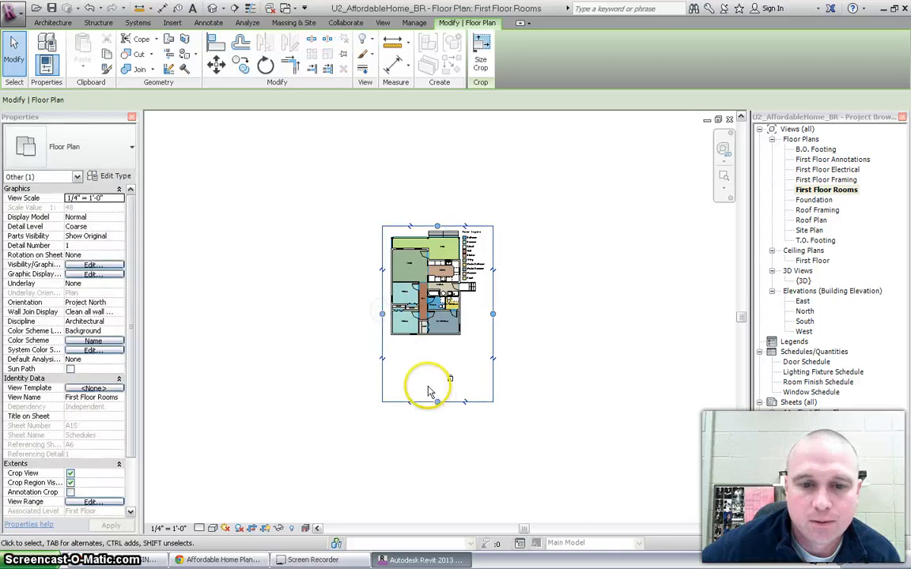
left_click_drag(437, 386, 439, 342)
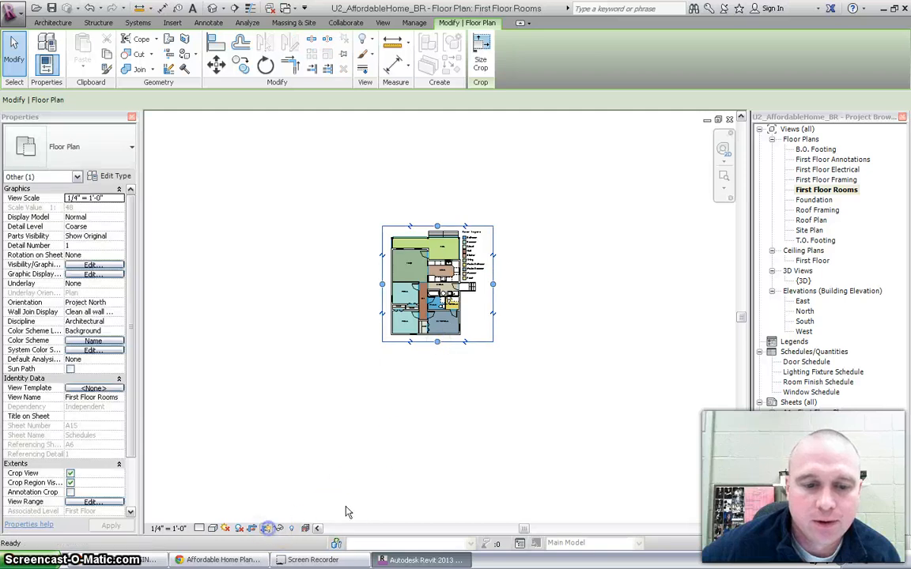
left_click(267, 528)
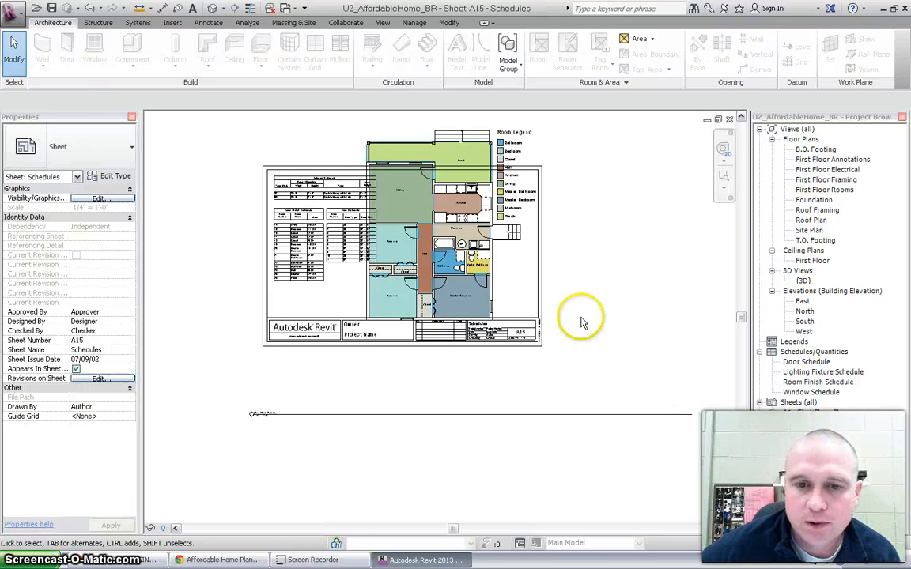
Step: Set the First Floor Rooms viewport on sheet A15 to 1/8" = 1'-0" and move it into the empty area beside the schedules
left_click(398, 121)
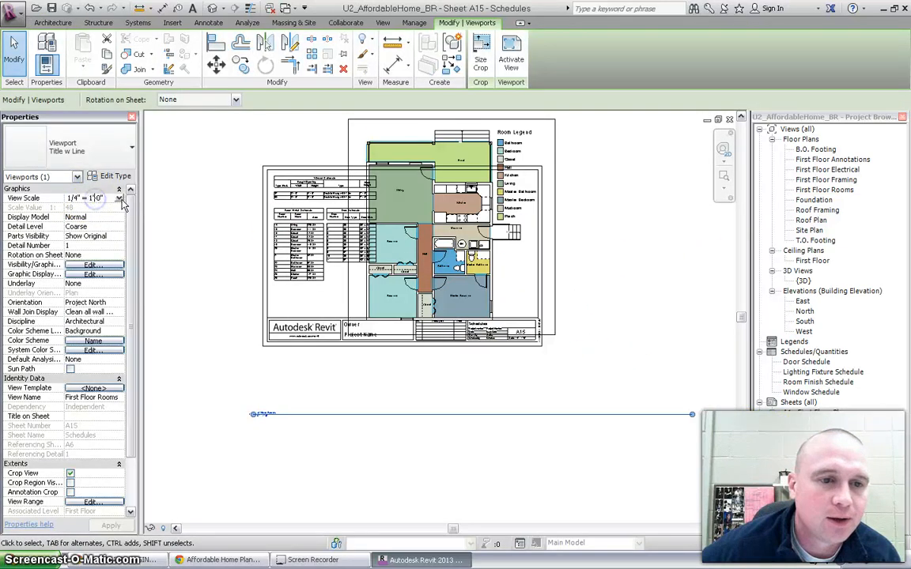
left_click(120, 199)
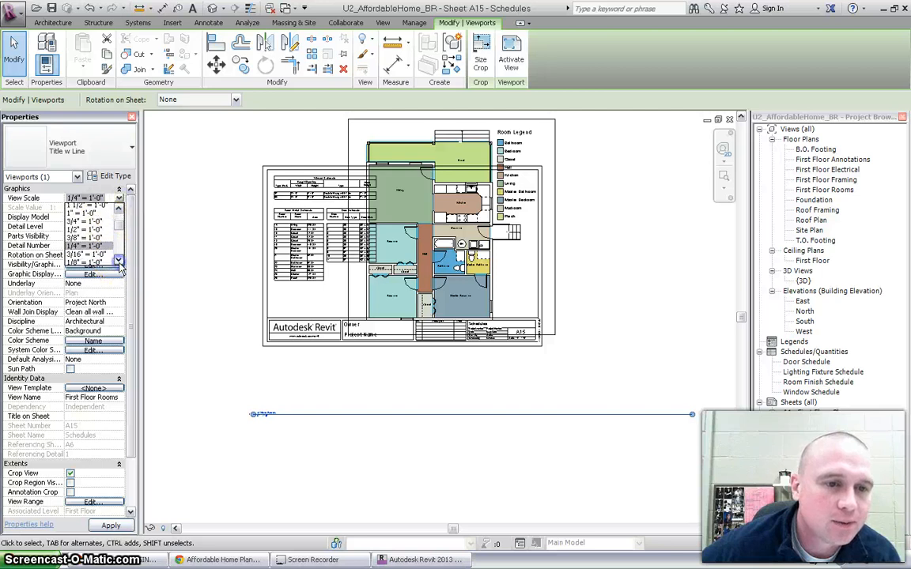
left_click(89, 240)
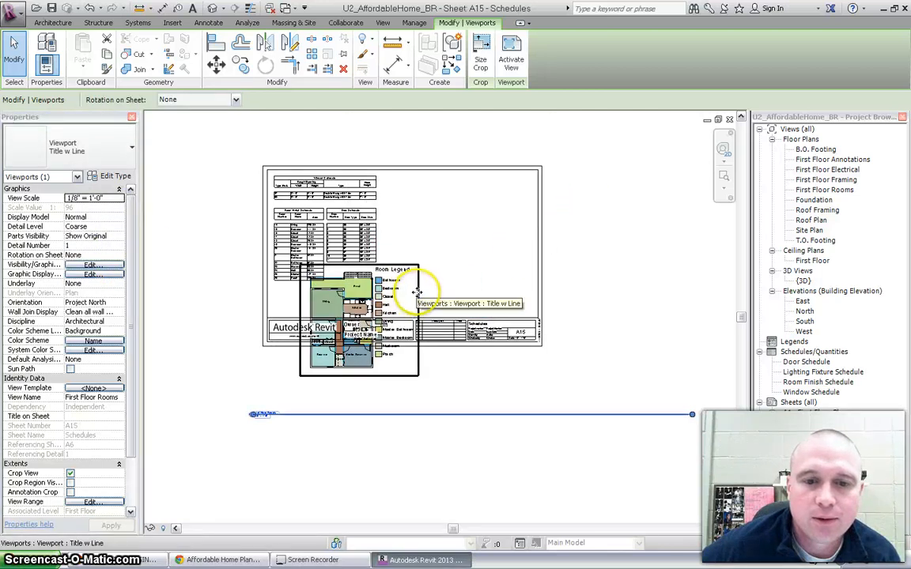
left_click_drag(416, 293, 515, 210)
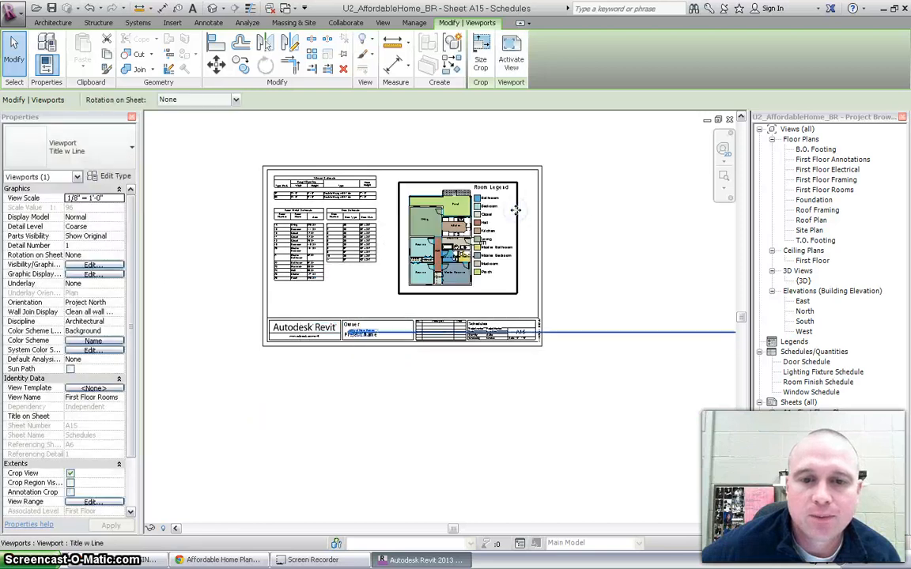
Step: Move the First Floor Rooms view title out of the title block to just below the plan viewport
left_click(588, 361)
left_click(508, 289)
left_click_drag(403, 333, 427, 305)
left_click_drag(524, 254, 483, 273)
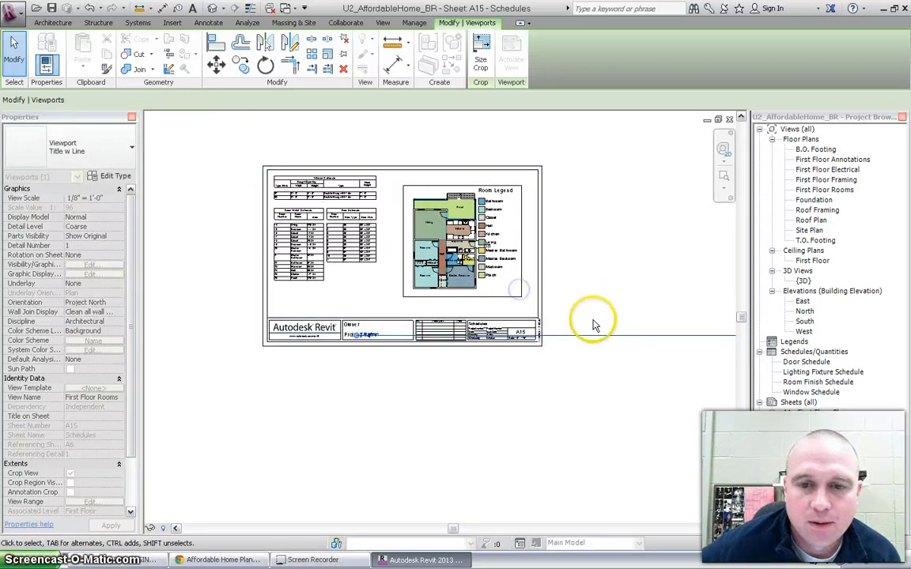
left_click(613, 351)
left_click(580, 333)
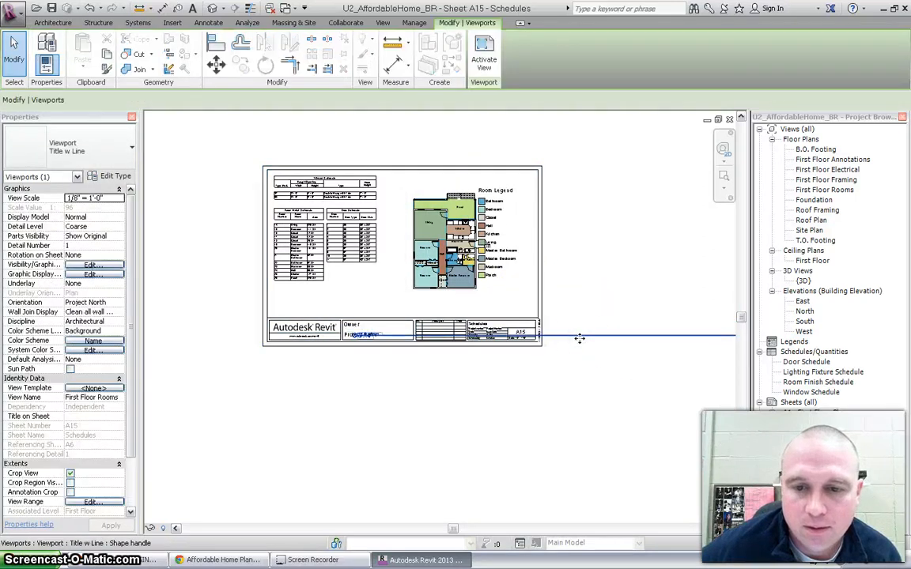
left_click(453, 304)
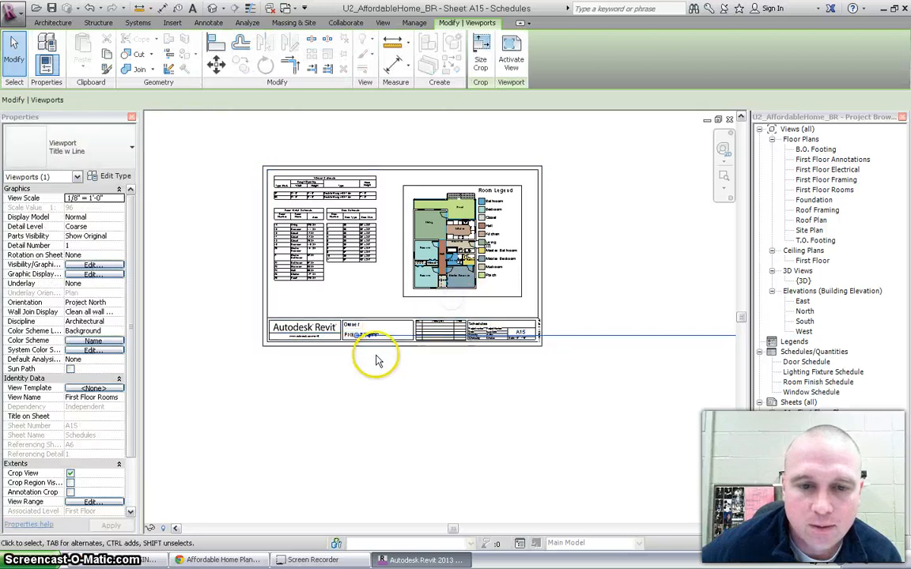
left_click(395, 334)
left_click_drag(400, 318, 401, 332)
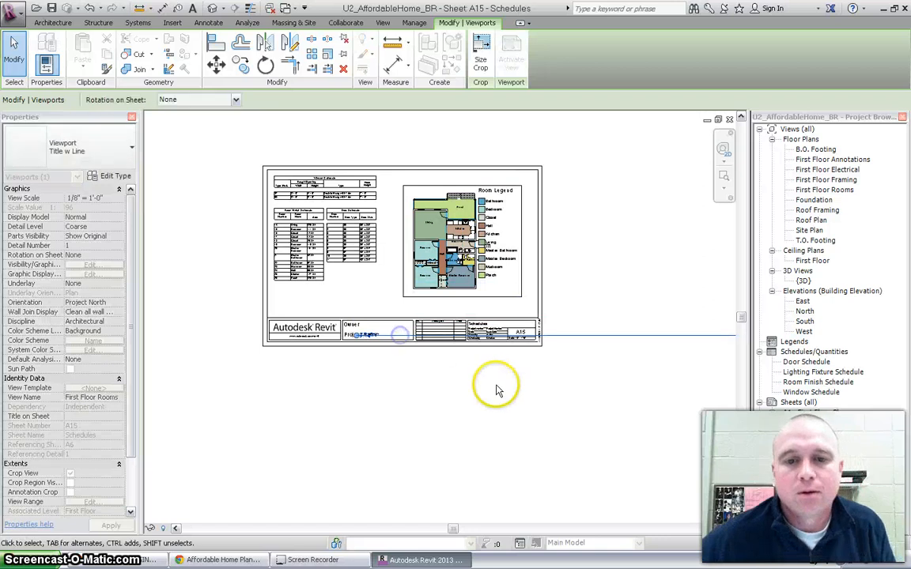
left_click(592, 342)
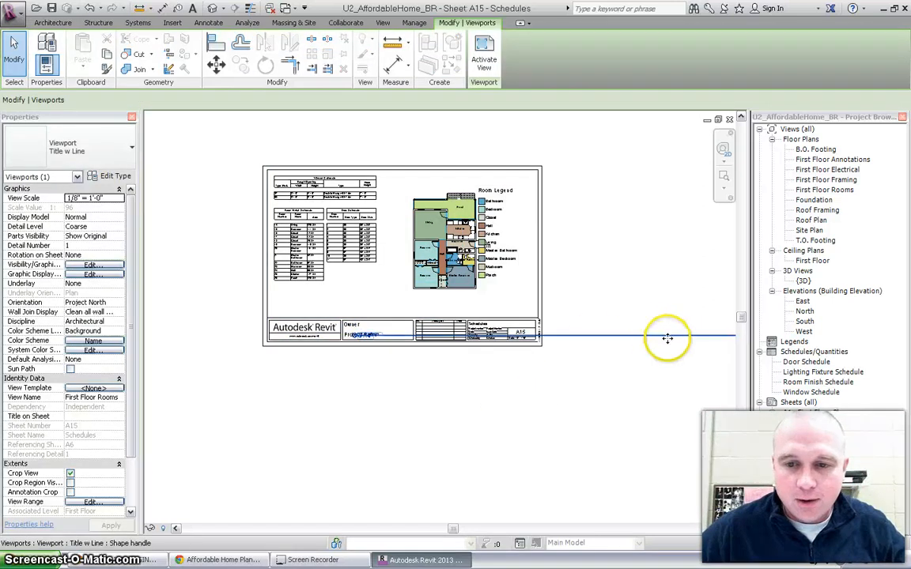
left_click_drag(656, 313, 706, 309)
Step: Shorten the First Floor Rooms title line to end at the viewport's right edge
left_click(520, 279)
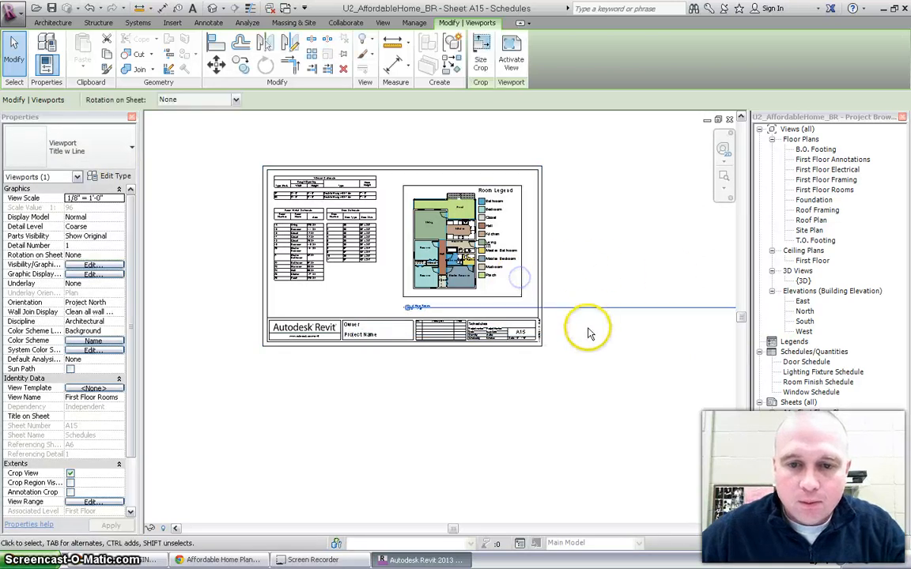
scroll(364, 354, "up", 2)
scroll(357, 351, "down", 5)
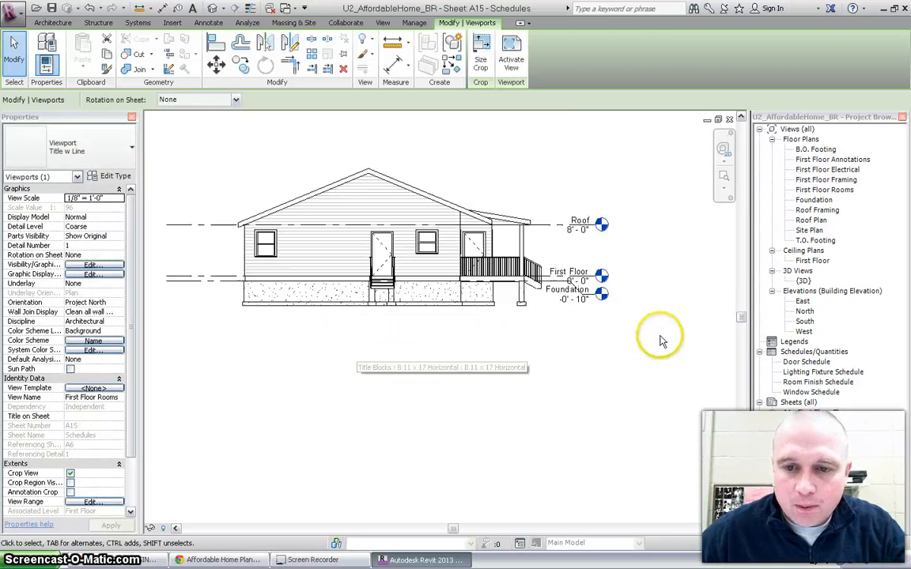
left_click_drag(677, 323, 639, 320)
left_click_drag(536, 331, 466, 324)
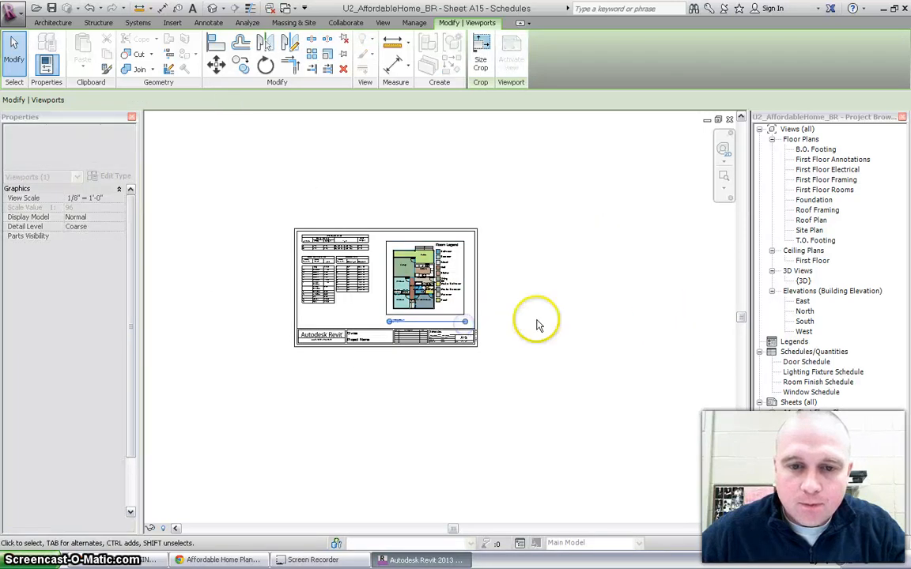
left_click(588, 309)
scroll(604, 318, "up", 3)
scroll(700, 322, "up", 1)
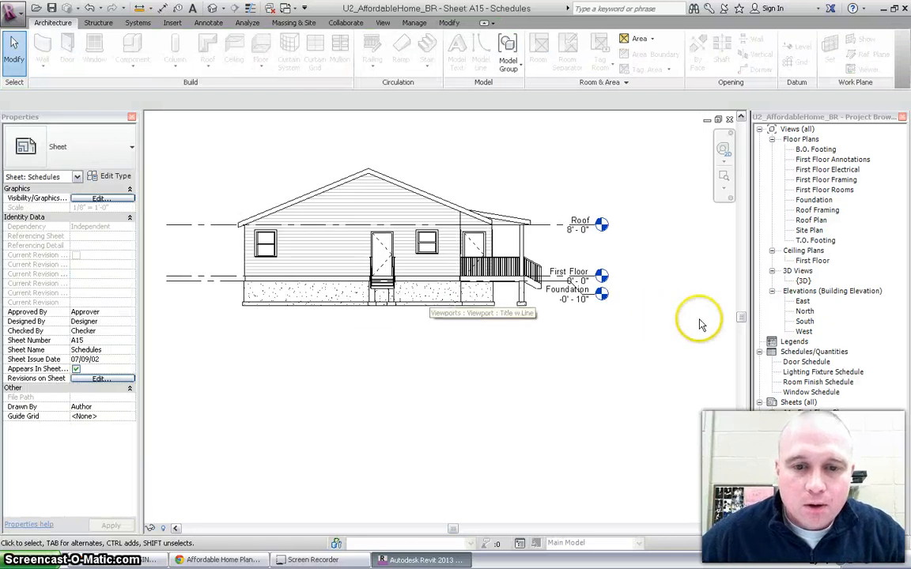
scroll(685, 322, "down", 1)
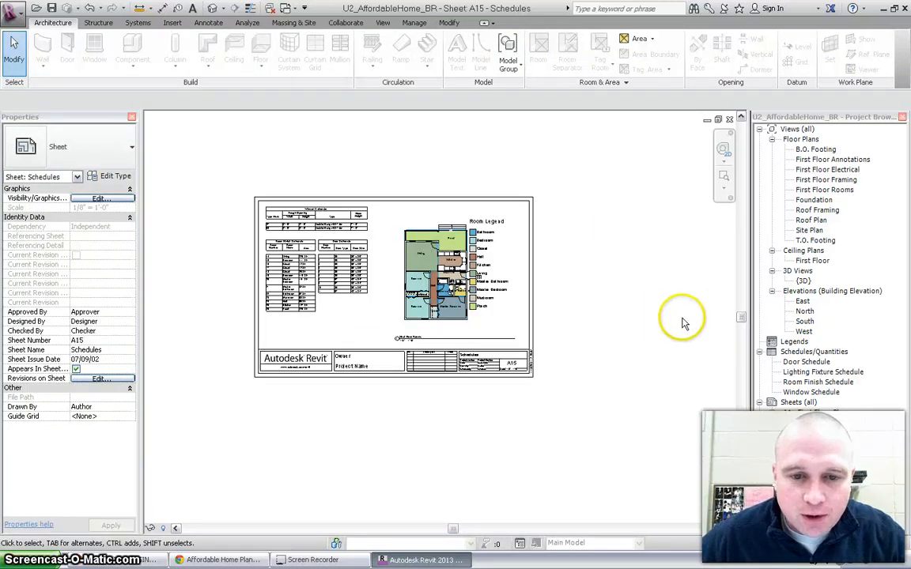